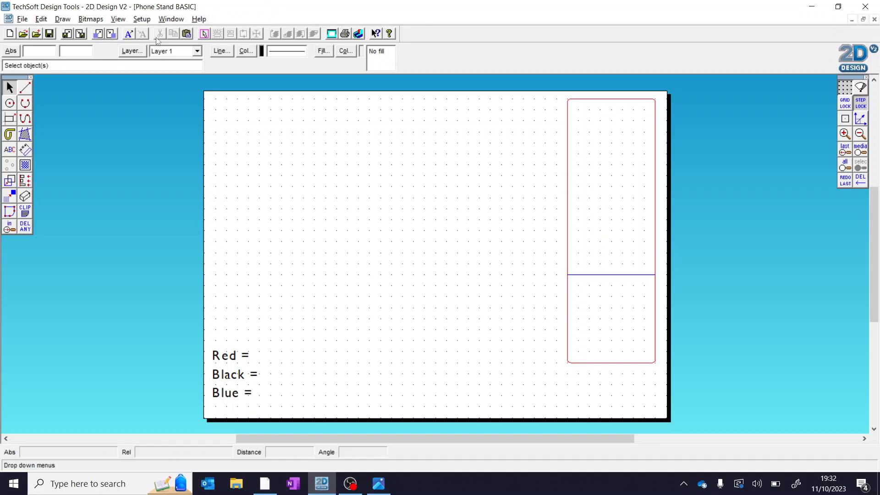
left_click(22, 20)
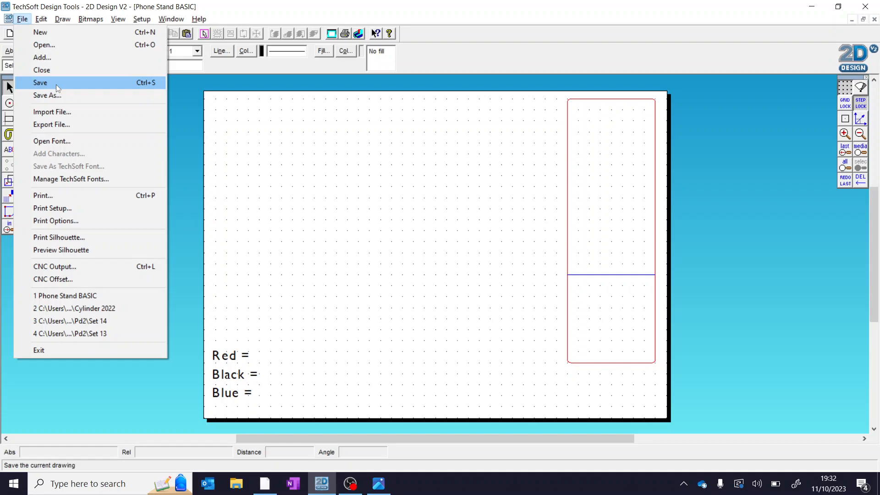
left_click(294, 103)
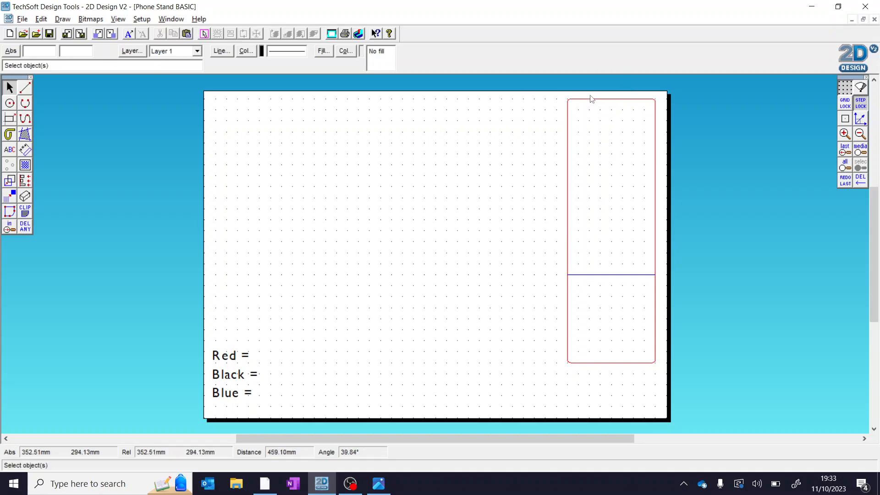
Step: Move the red phone stand outline and its blue fold line down and to the left within the page
left_click_drag(549, 94, 691, 400)
left_click_drag(613, 231, 564, 263)
left_click(446, 245)
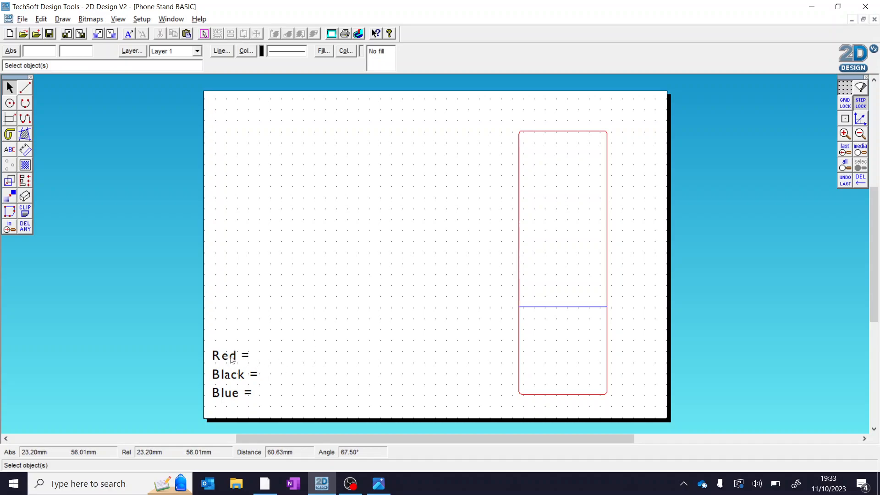
Step: Complete the colour legend text to read Red = cut, Black = engrave, Blue = score
left_click(247, 373)
left_click(851, 428)
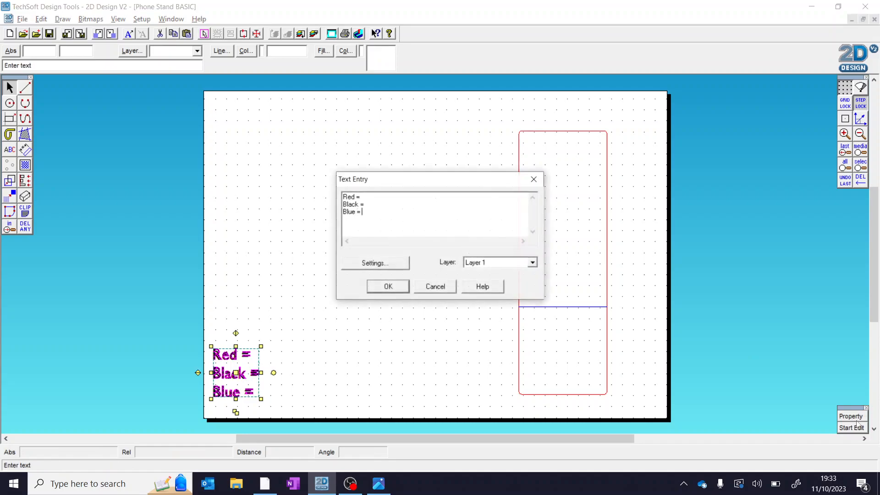
left_click_drag(425, 179, 362, 145)
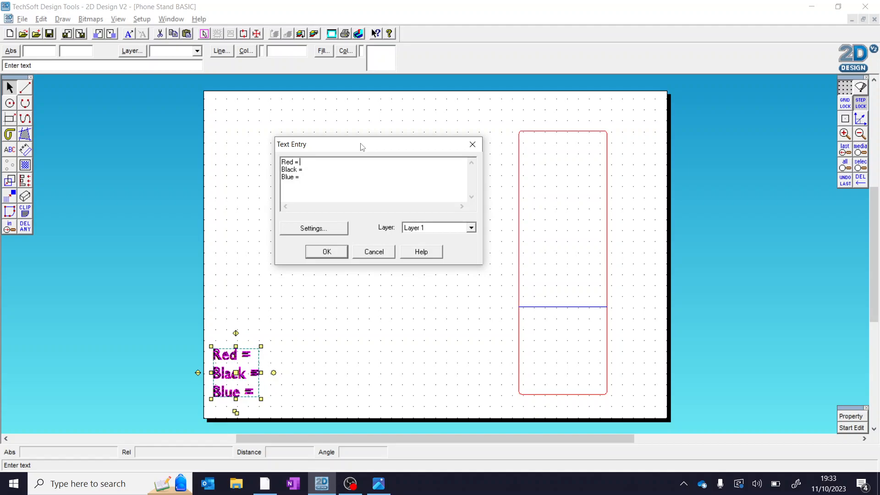
type("cut")
type("engra")
type("score")
left_click(341, 254)
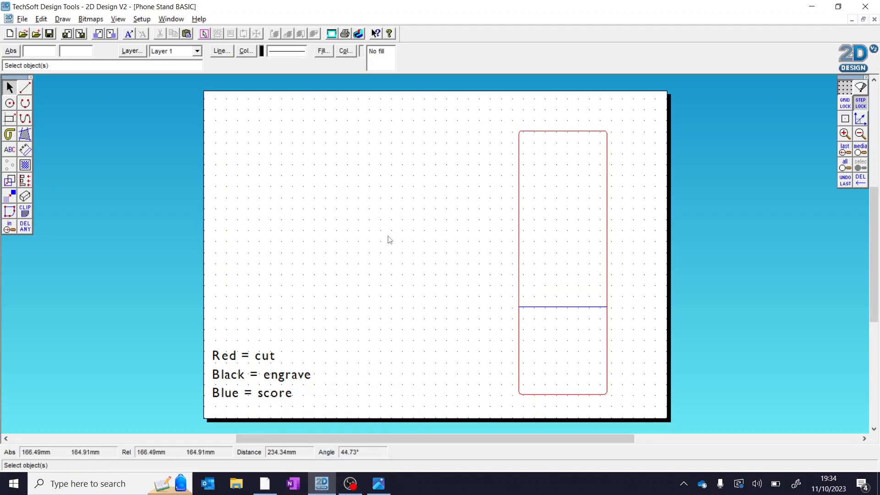
Step: Copy the stegosaurus silhouette image from the Creative Fabrica page in the browser and paste it into the 2D Design phone stand drawing
left_click(264, 483)
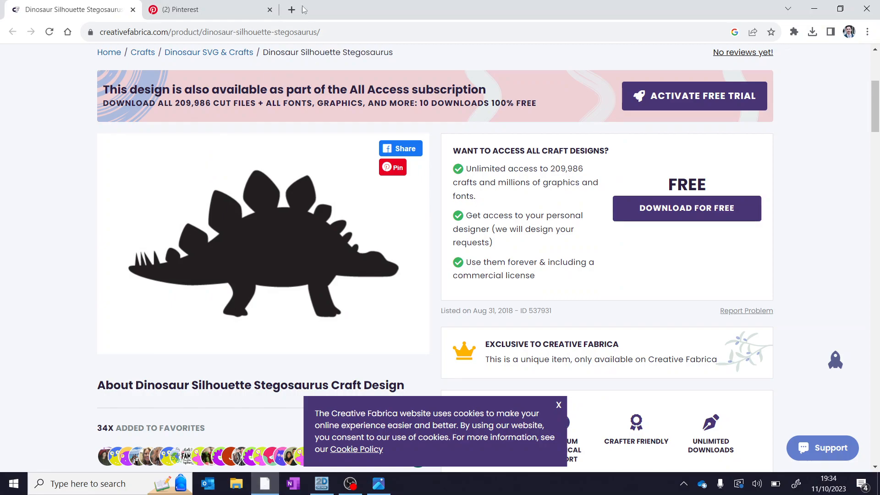
right_click(266, 207)
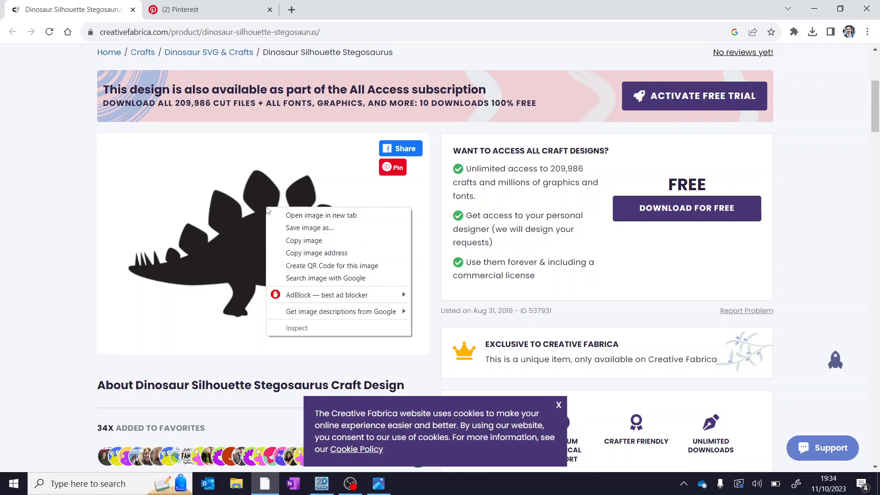
left_click(303, 239)
key("alt+Tab")
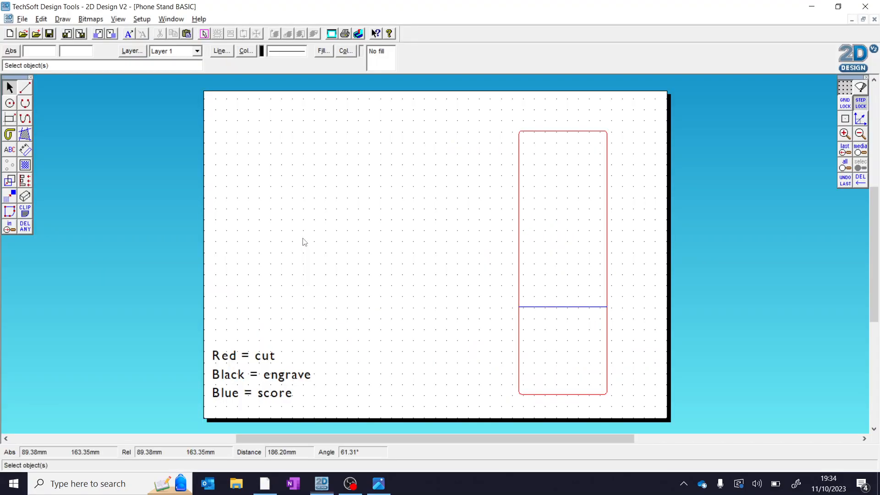
key("ctrl+v")
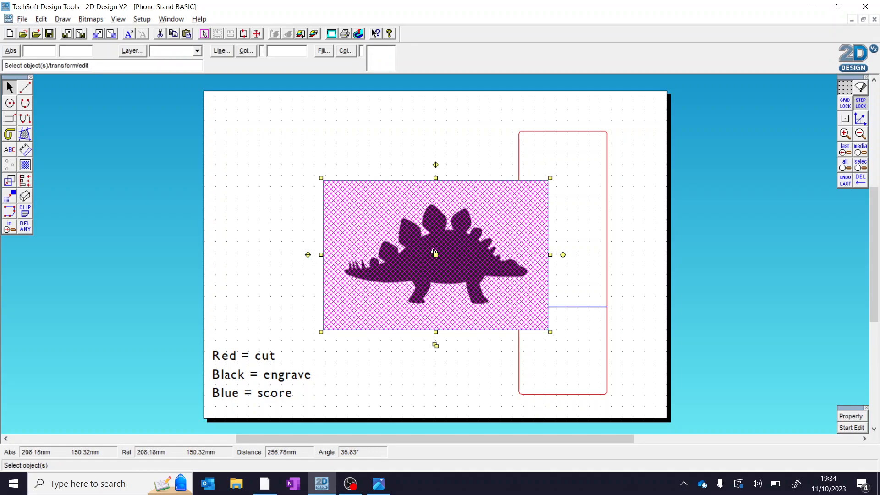
Step: Move the stegosaurus image to the page's upper-left area and enlarge it proportionally to nearly fill the space beside the stand outline
left_click_drag(436, 254, 364, 210)
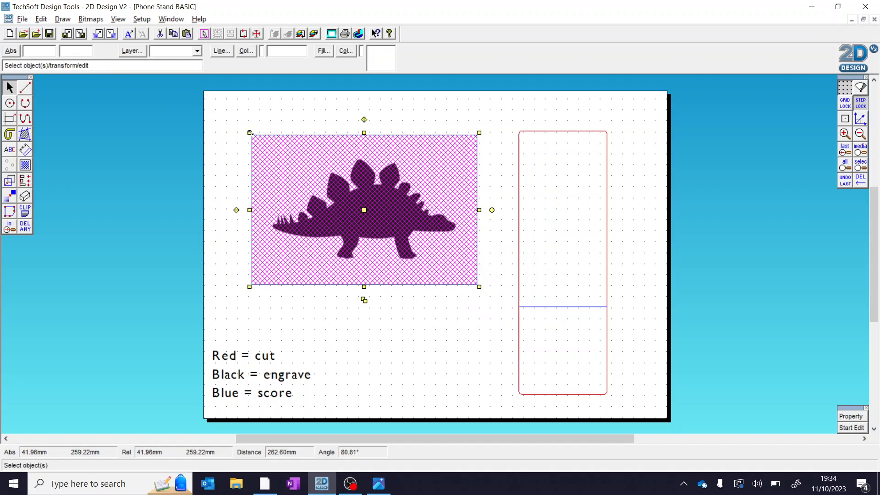
left_click_drag(249, 132, 317, 190)
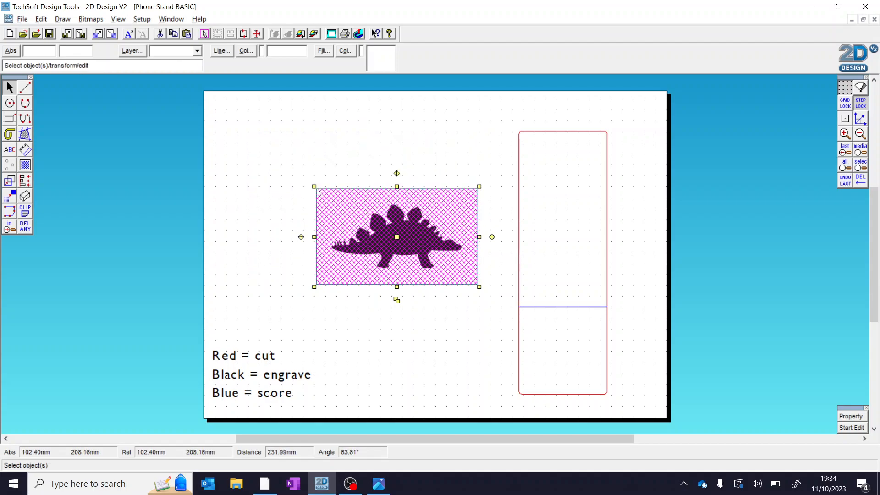
left_click(328, 166)
left_click(420, 230)
left_click_drag(313, 187, 238, 133)
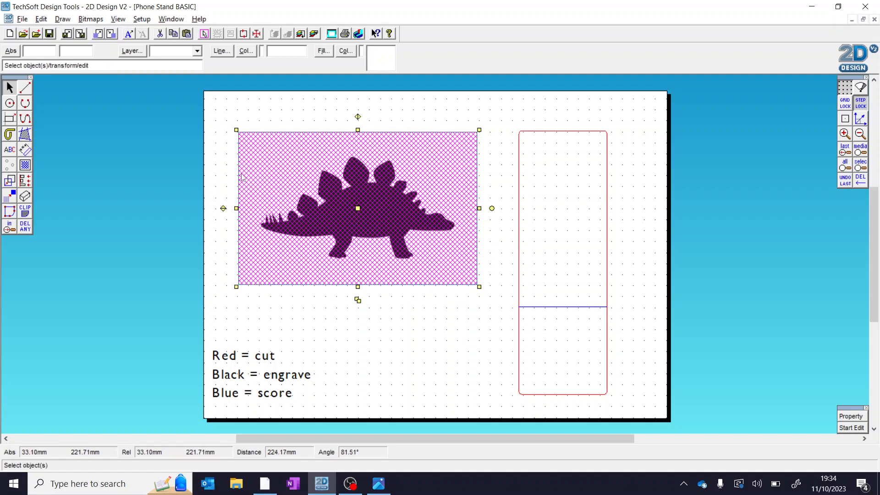
left_click(256, 112)
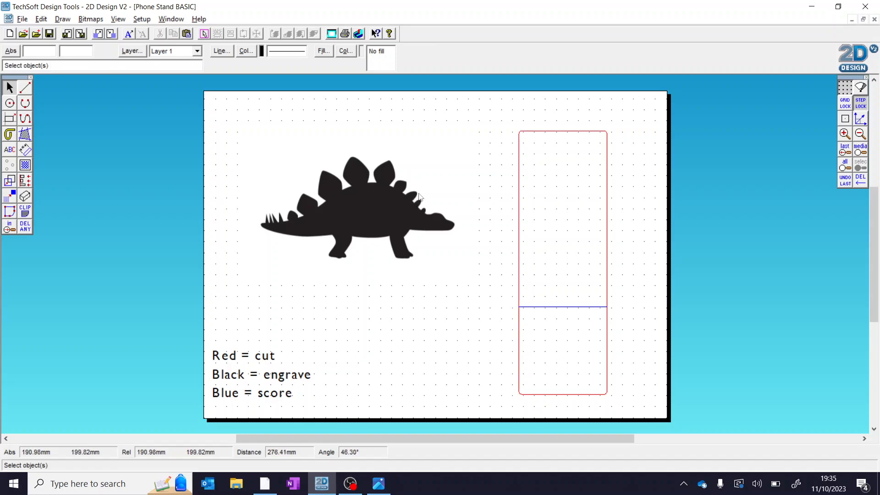
Step: Convert the stegosaurus bitmap to a black and white silhouette with luminance 120 and a transparent background
left_click(371, 200)
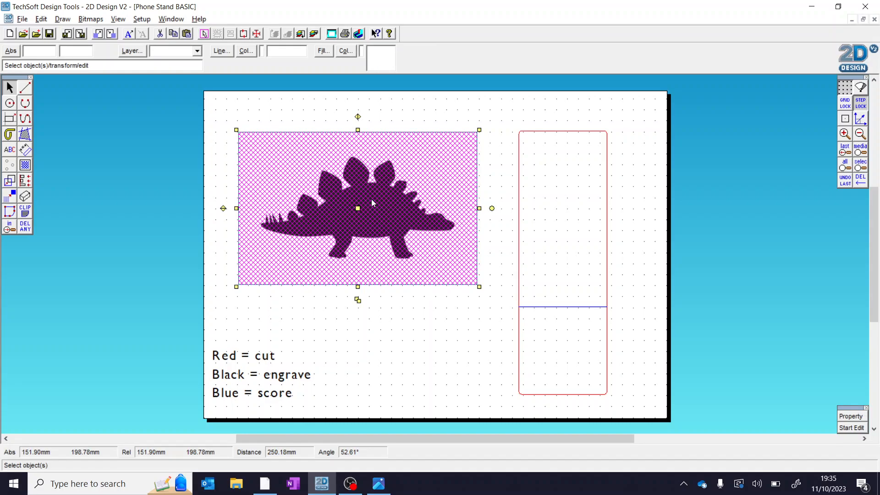
left_click(91, 19)
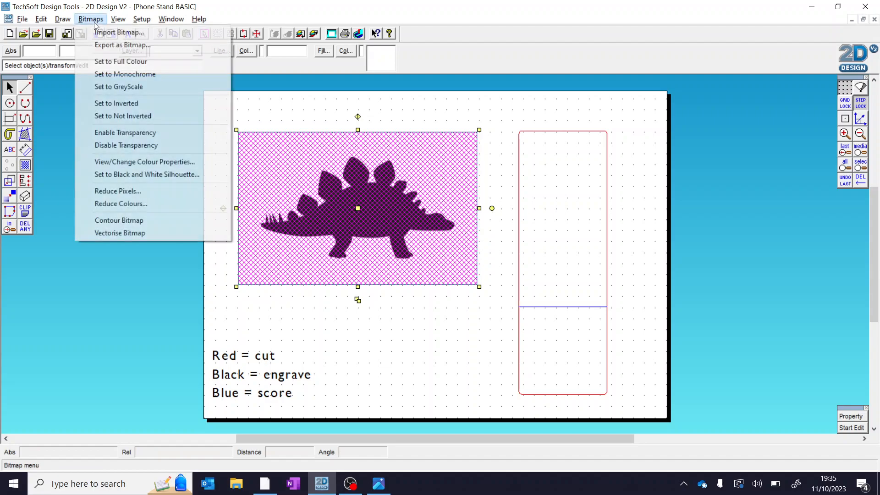
left_click(124, 177)
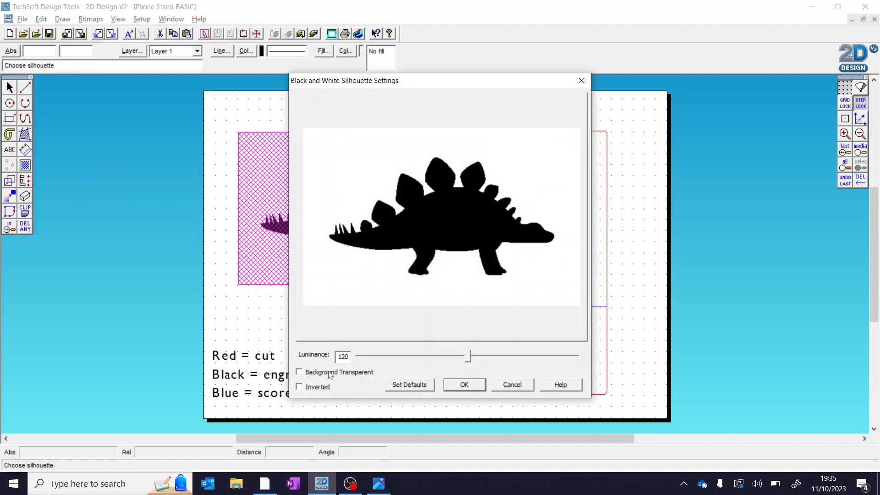
left_click(329, 375)
left_click(466, 383)
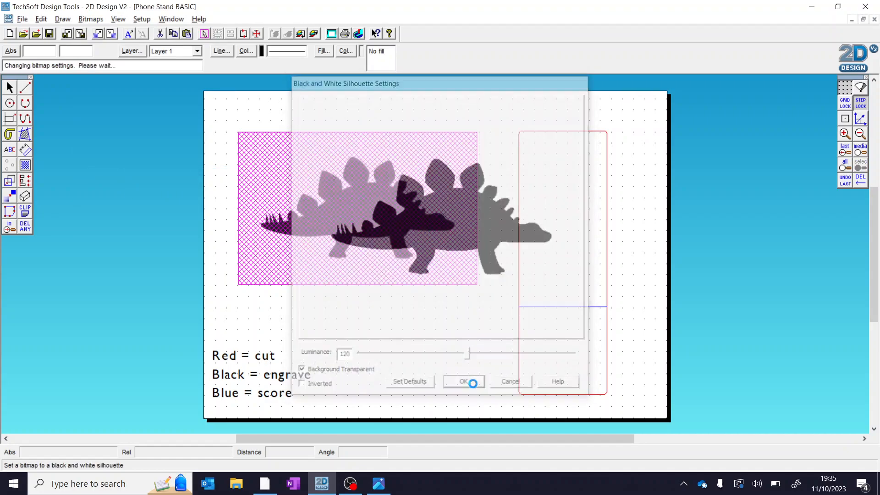
Step: Contour the stegosaurus bitmap with 0.00 mm spacing and one outside tool-path contour, excluding the transparent colour
left_click(358, 215)
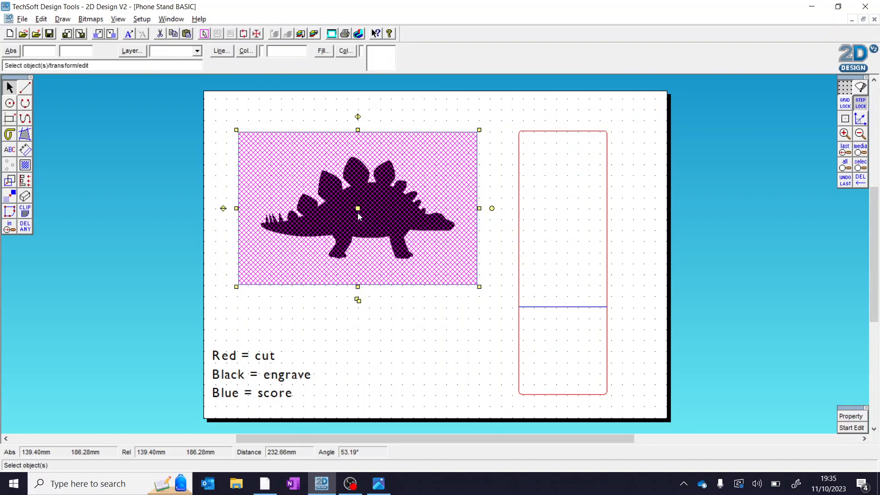
left_click(90, 20)
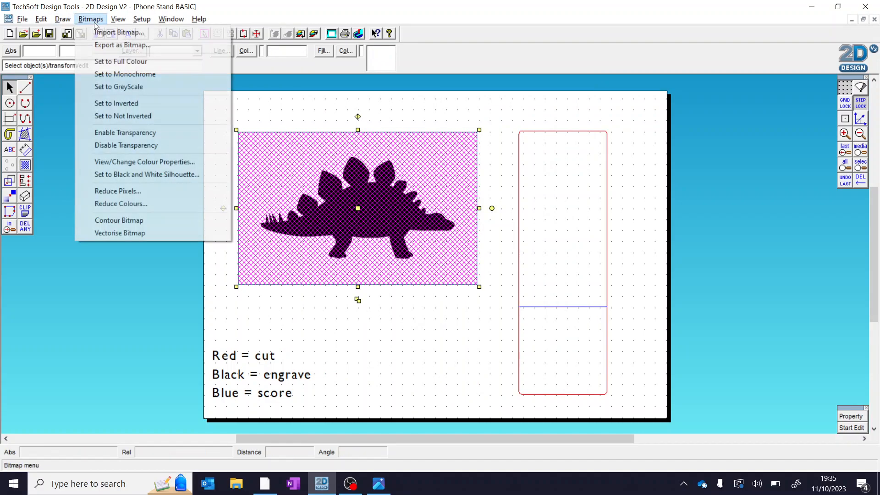
left_click(143, 221)
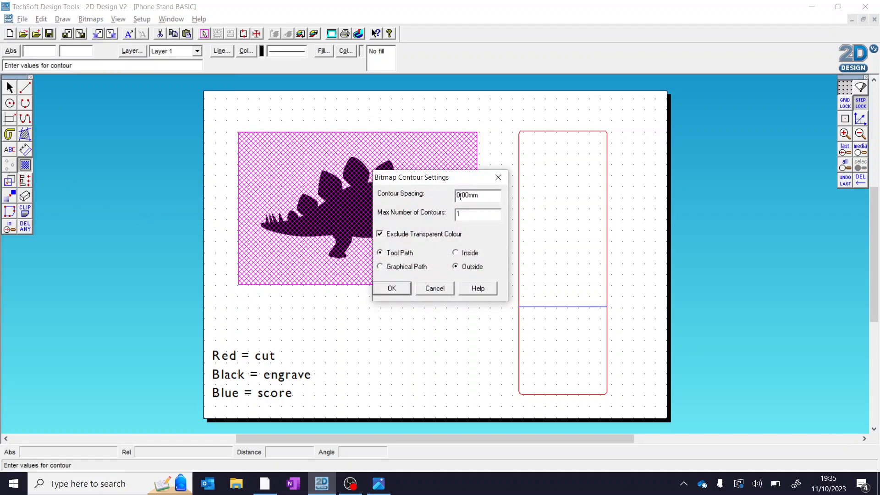
left_click(397, 289)
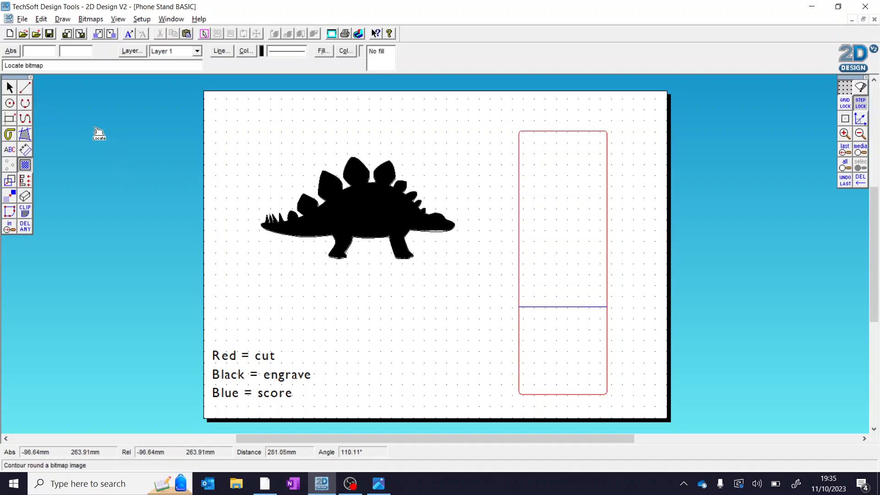
left_click(10, 87)
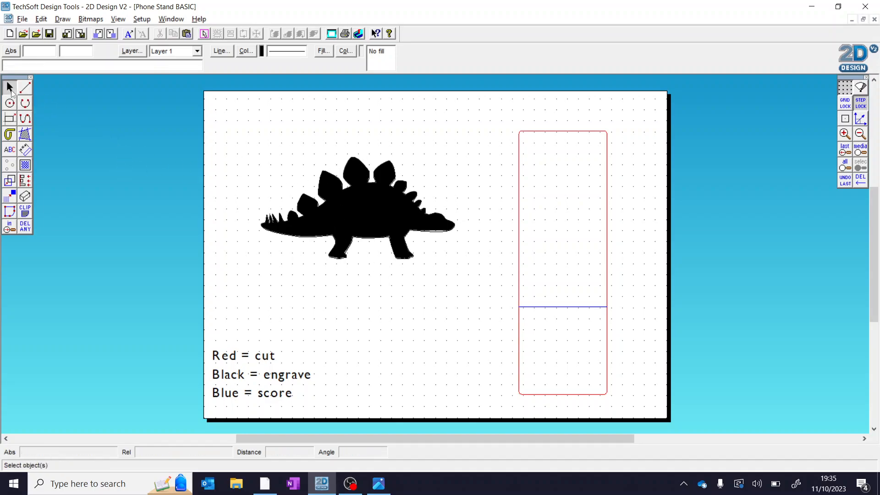
Step: Pull the stegosaurus bitmap away from its contour and delete the bitmap, keeping only the outline
left_click(358, 208)
left_click_drag(358, 208, 419, 286)
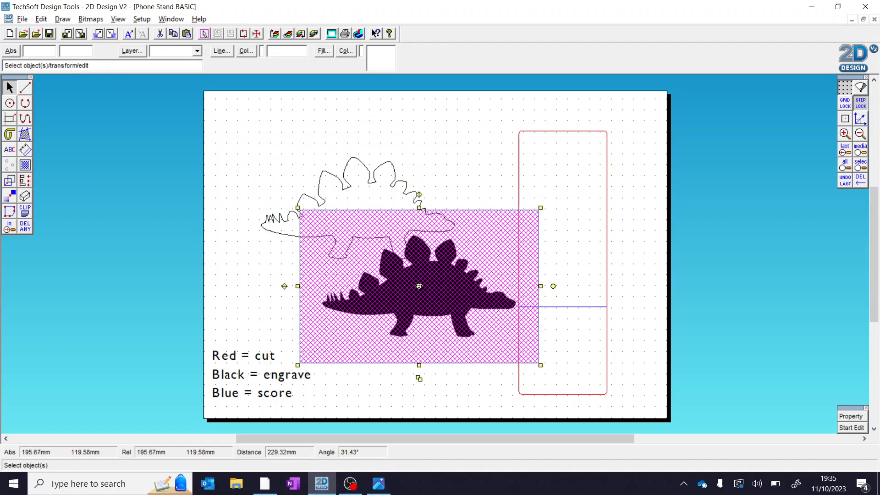
key("Delete")
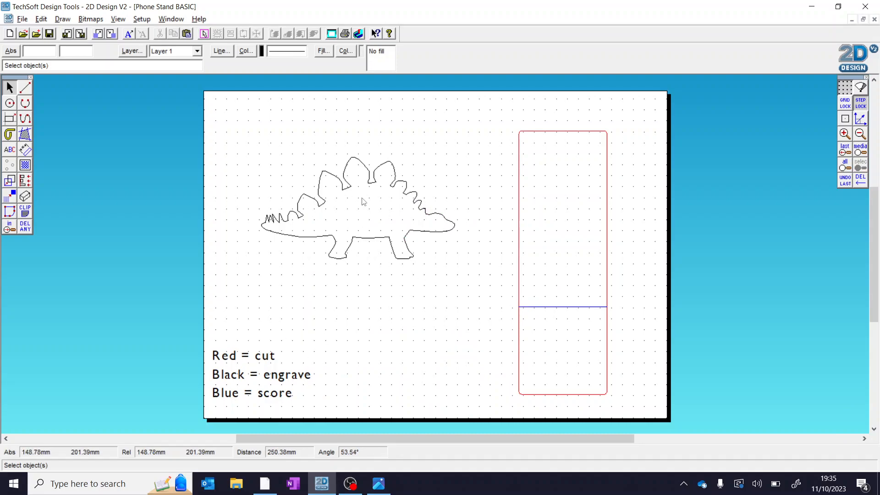
Step: Move the stegosaurus outline slightly up and to the left, and set its line colour to red
left_click(418, 235)
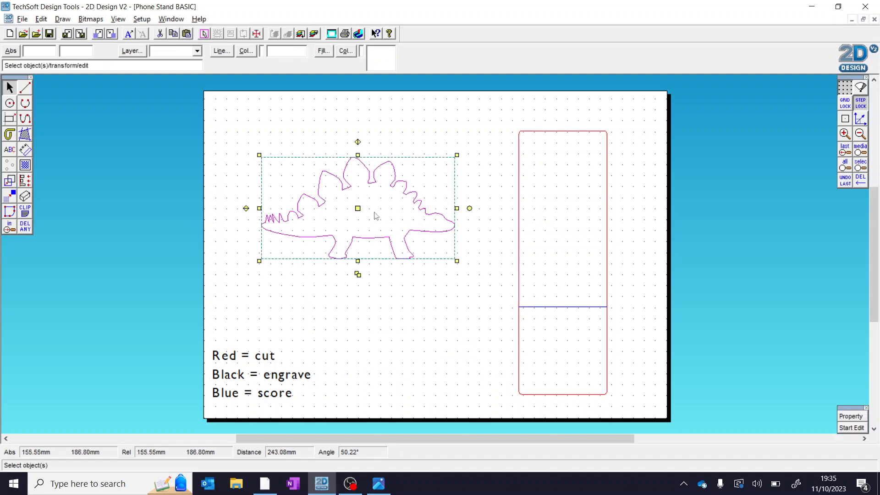
left_click_drag(358, 208, 400, 195)
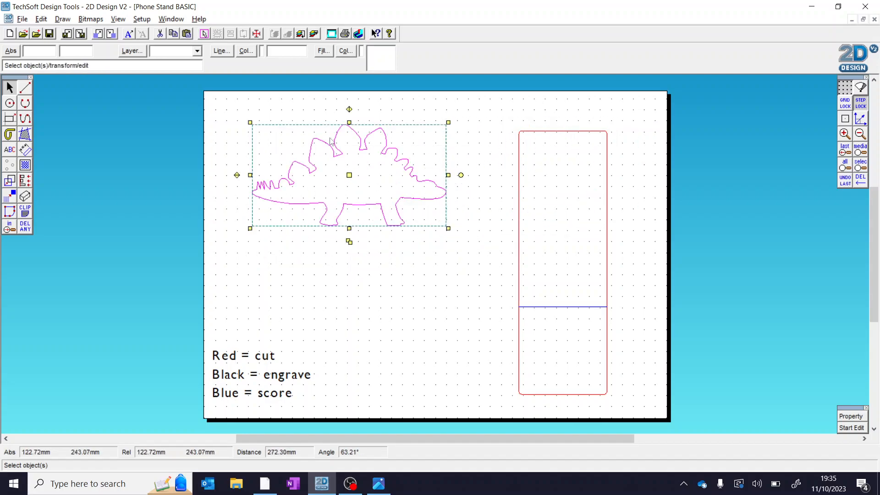
left_click(250, 55)
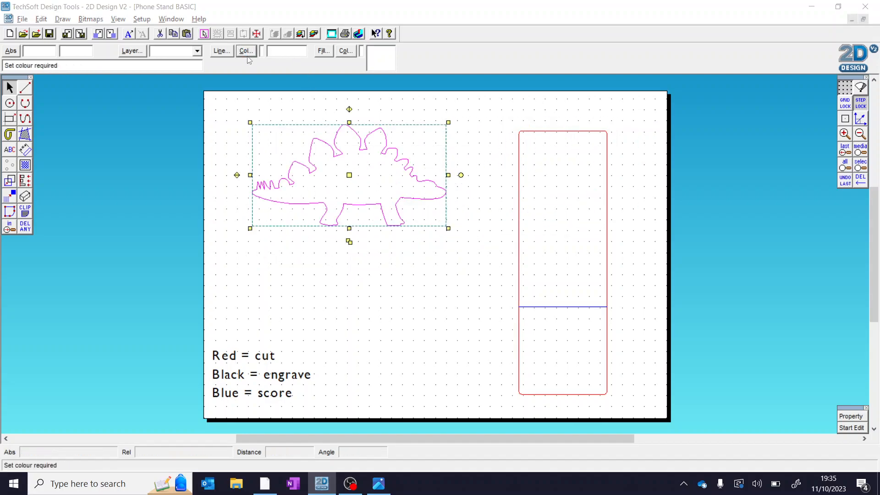
left_click(388, 190)
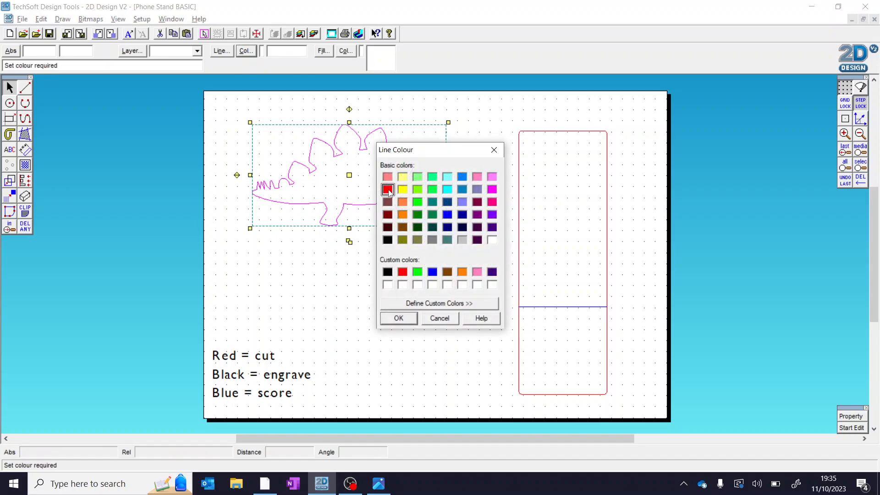
left_click(399, 319)
left_click(394, 316)
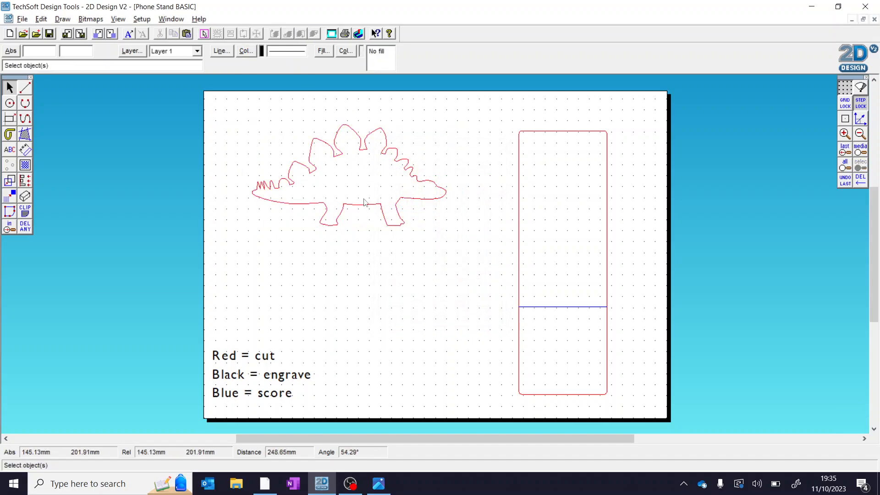
Step: Move the red stegosaurus outline into the upper-left corner of the page
left_click(360, 174)
left_click_drag(350, 175, 310, 151)
left_click(339, 249)
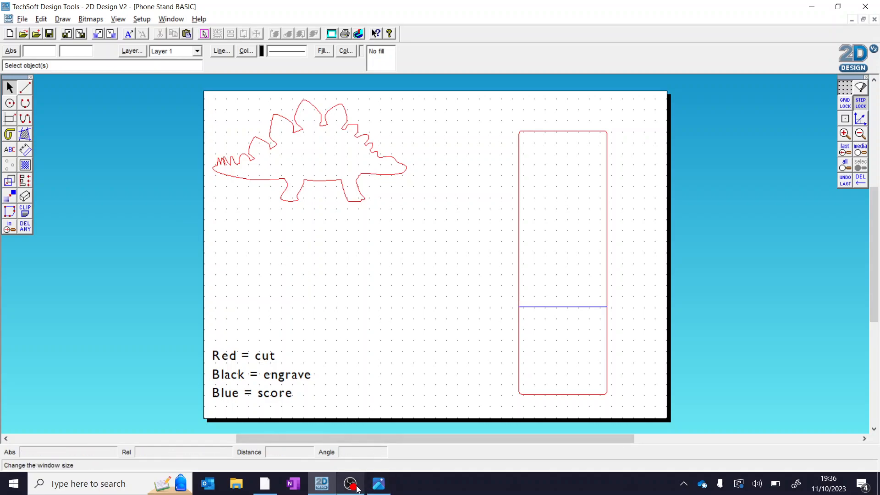
Step: Copy the T-rex silhouette 44596319.jpg from the photo viewer and paste it into the 2D Design phone stand drawing
left_click(379, 483)
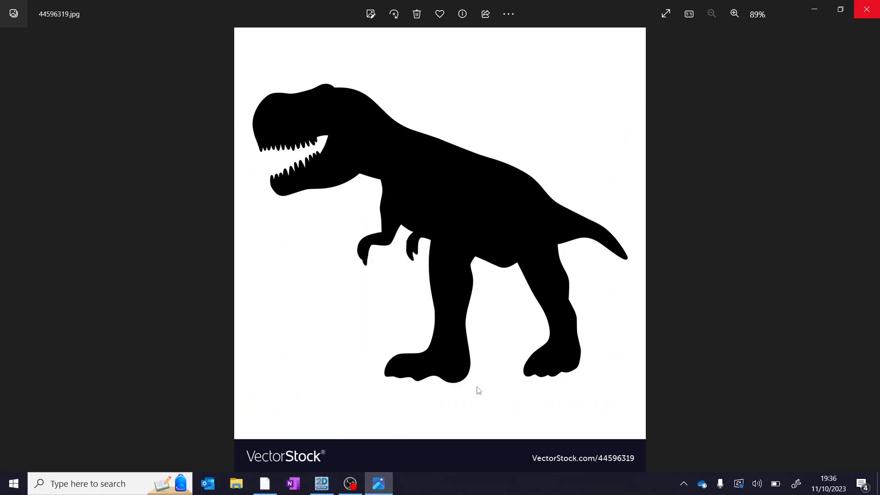
right_click(348, 210)
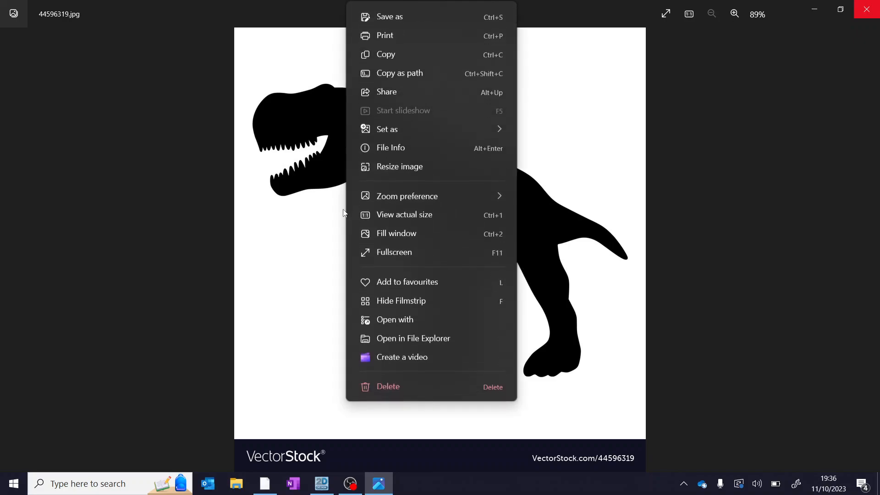
left_click(391, 54)
key("alt+Tab")
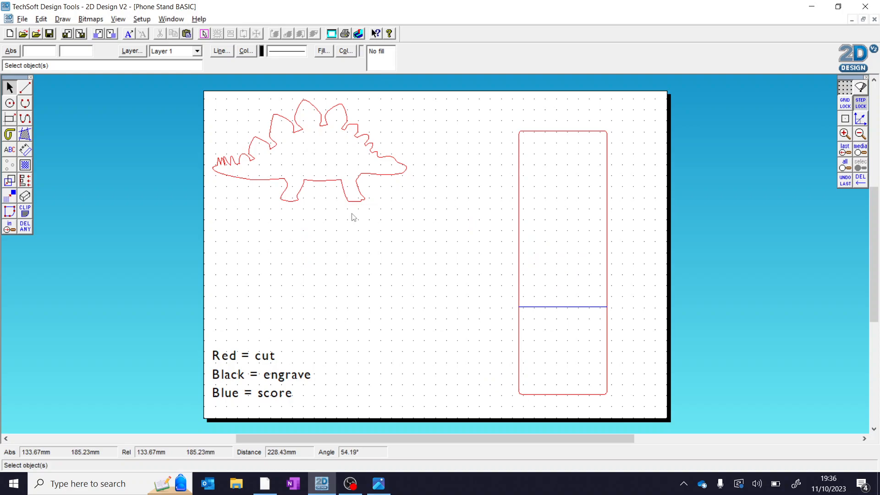
key("ctrl+v")
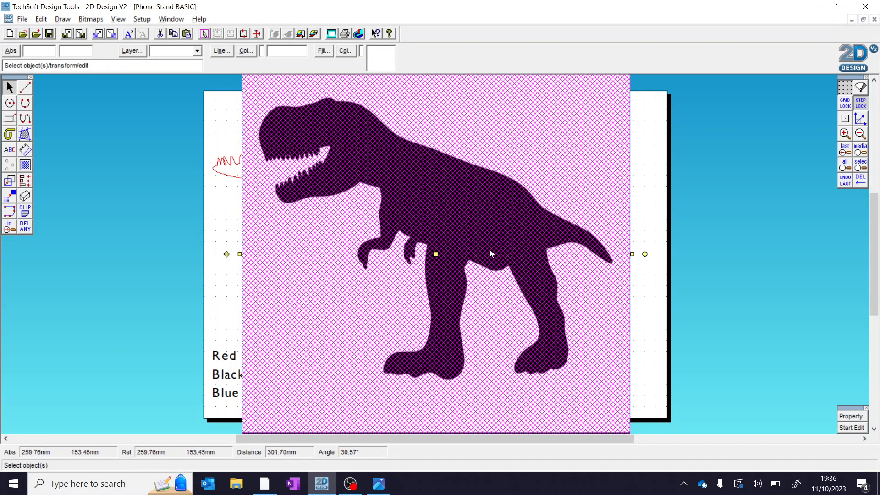
Step: Shrink the T-rex bitmap and place it below the stegosaurus outline, clear of the phone stand rectangle
left_click_drag(435, 253, 445, 298)
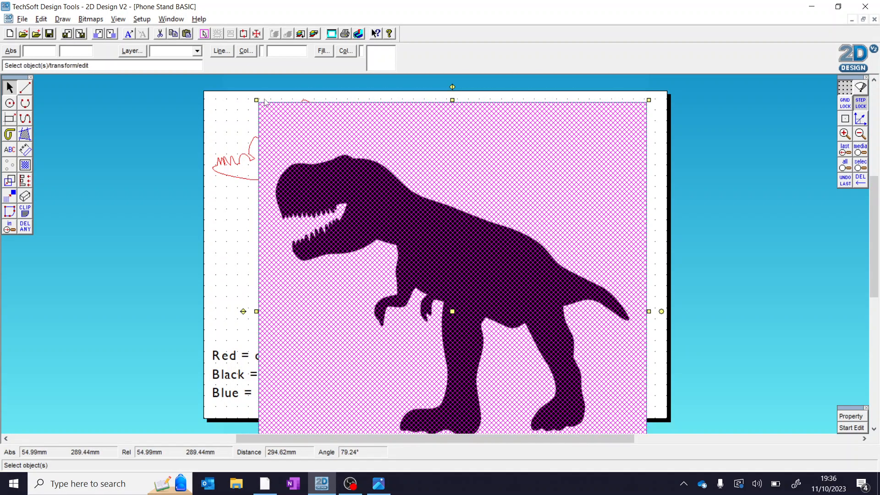
left_click_drag(372, 239, 374, 239)
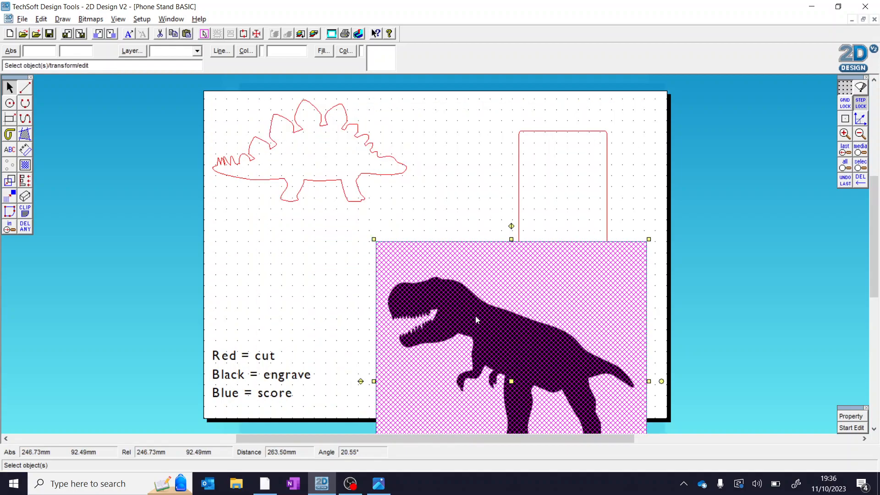
left_click(465, 247)
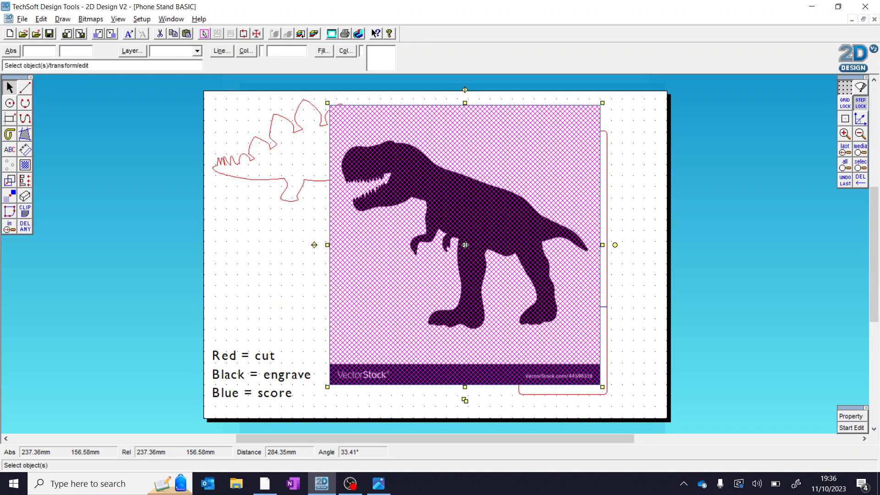
left_click_drag(328, 103, 418, 202)
left_click_drag(510, 296, 415, 293)
left_click(472, 206)
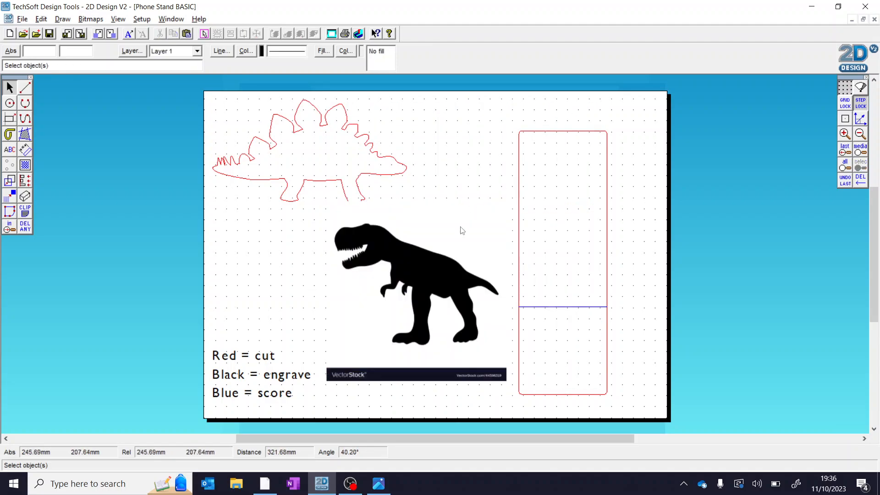
Step: Convert the T-rex bitmap to a black and white silhouette with a transparent background
left_click(445, 258)
left_click(90, 18)
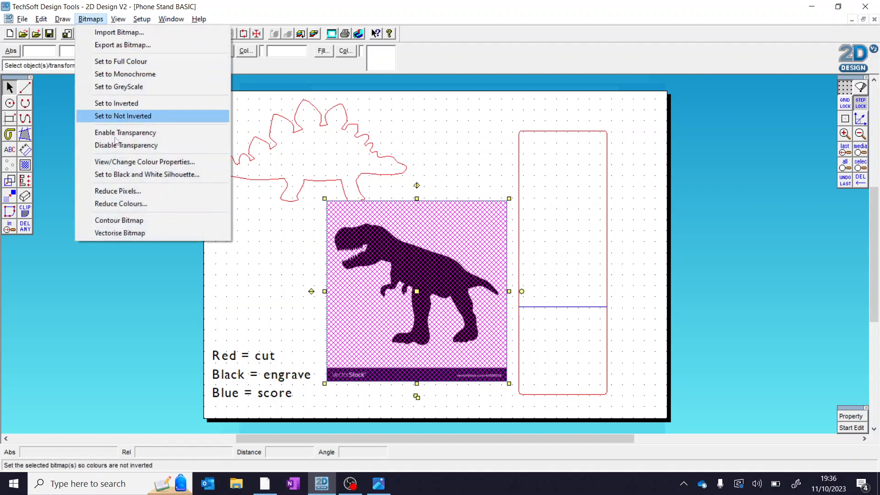
left_click(127, 175)
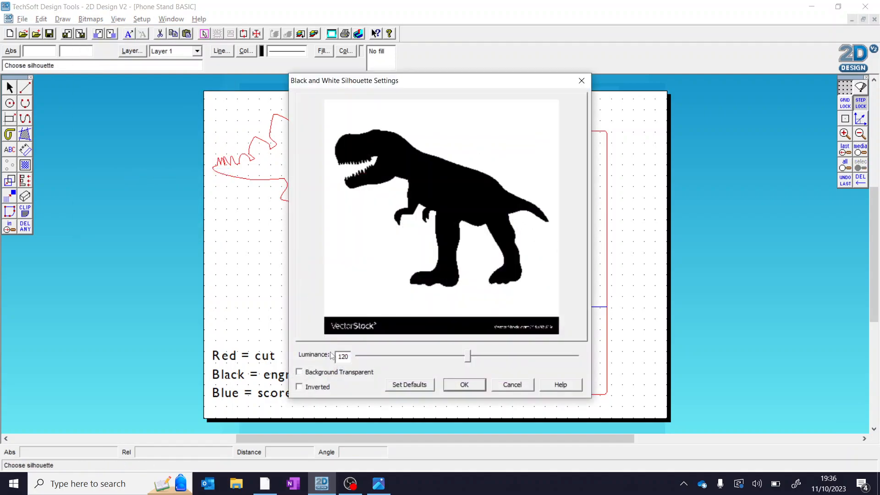
left_click(341, 372)
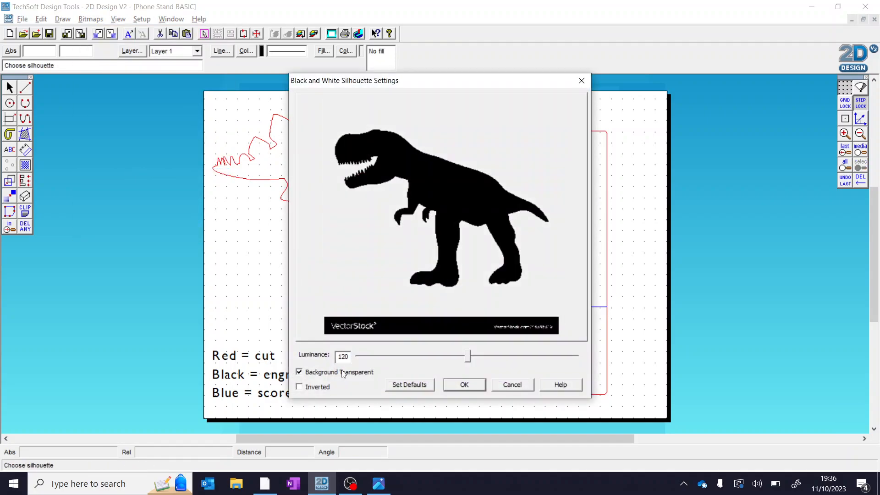
left_click(463, 385)
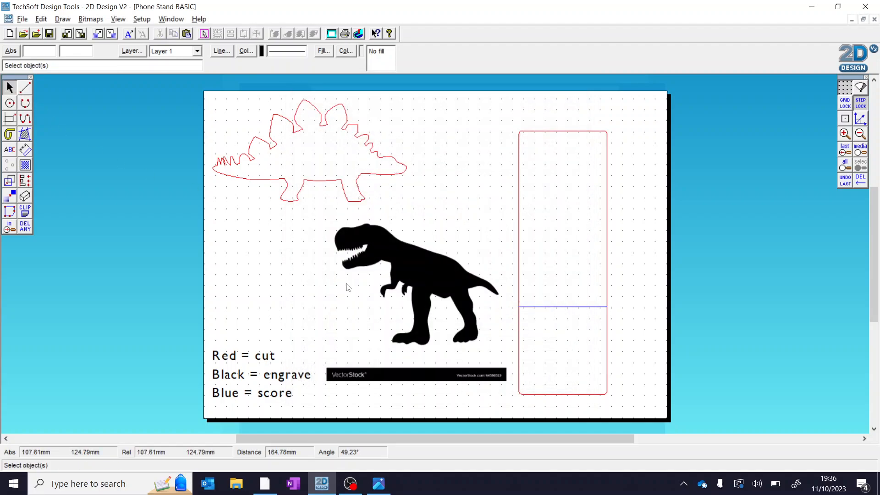
Step: Contour the T-rex bitmap with one outside tool path at 0.00 mm spacing, excluding the transparent colour
left_click(417, 276)
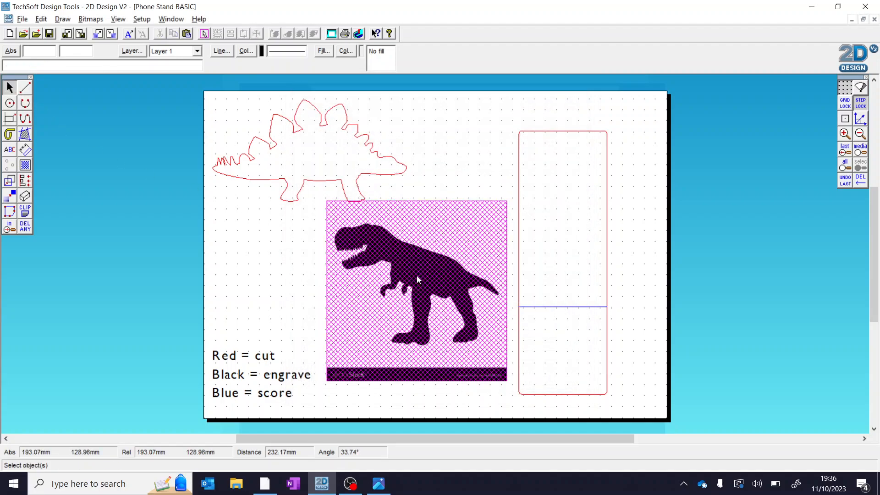
left_click(90, 19)
left_click(130, 214)
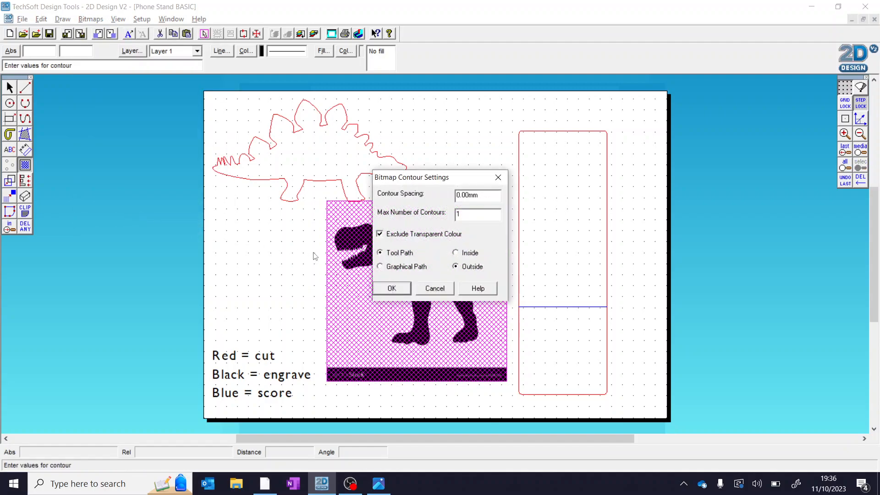
left_click(392, 288)
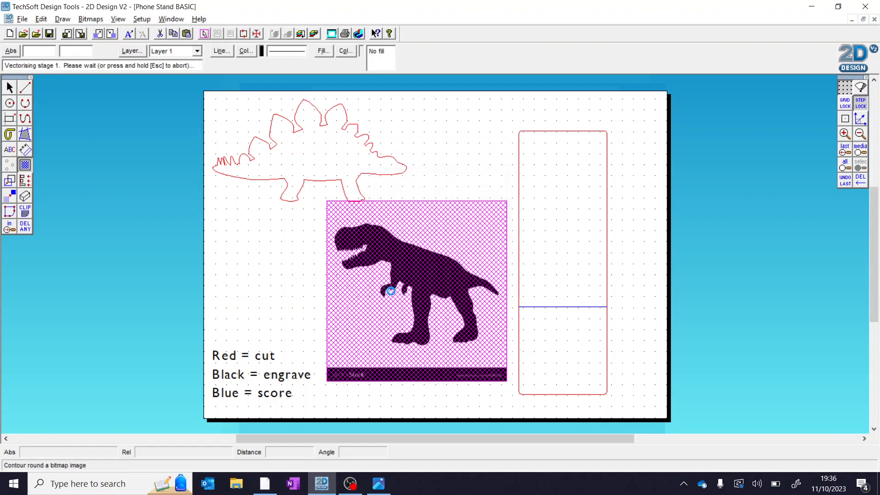
Step: Separate the T-rex contour from its bitmap and delete the bitmap, keeping only the outline
left_click(8, 87)
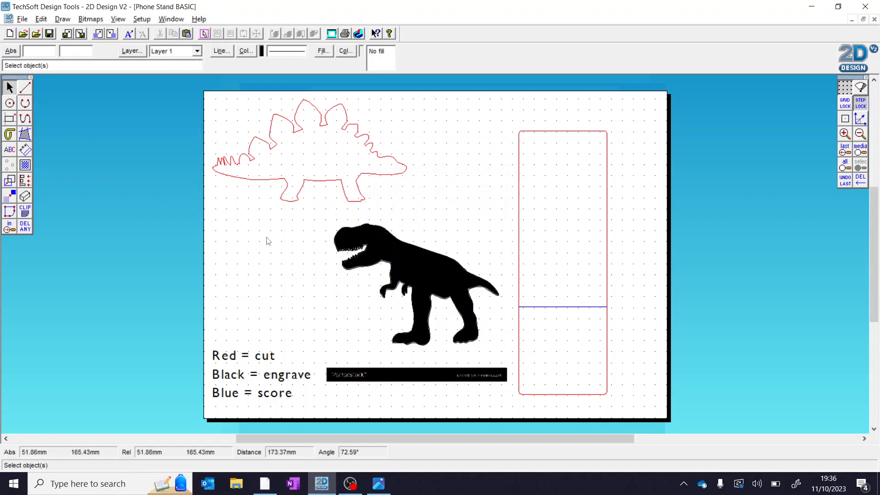
left_click(394, 266)
left_click_drag(418, 304, 442, 238)
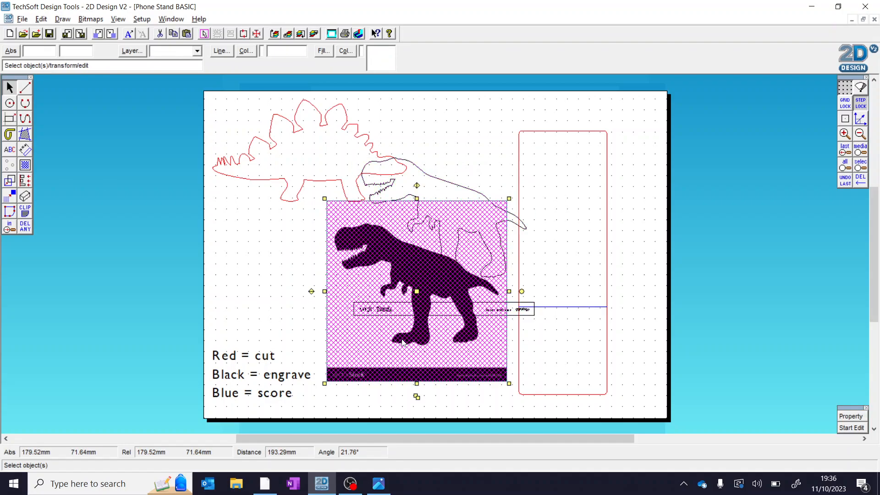
key("Delete")
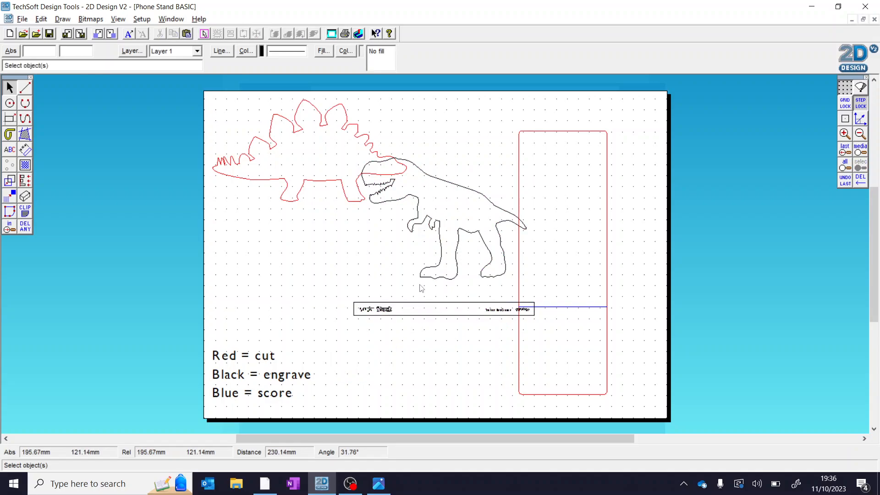
Step: Move the T-rex contour with its watermark strip into the empty area between the stegosaurus and the phone stand
left_click(443, 237)
left_click_drag(443, 236, 405, 284)
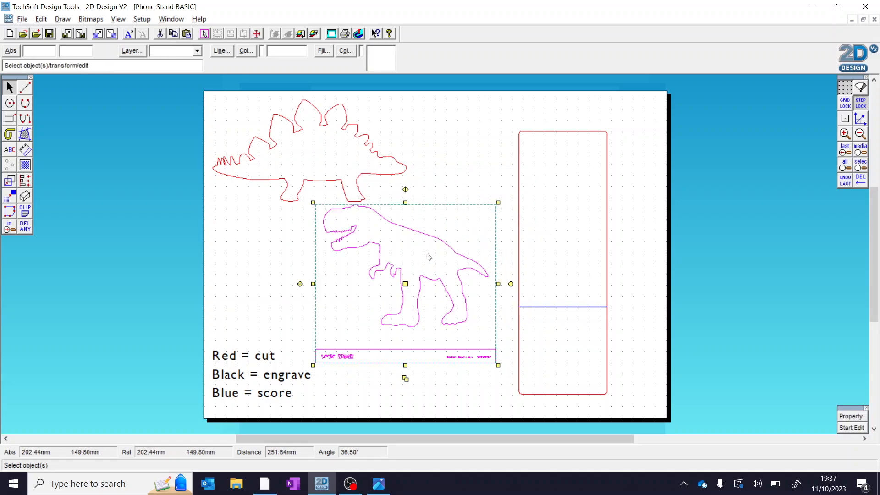
left_click(472, 186)
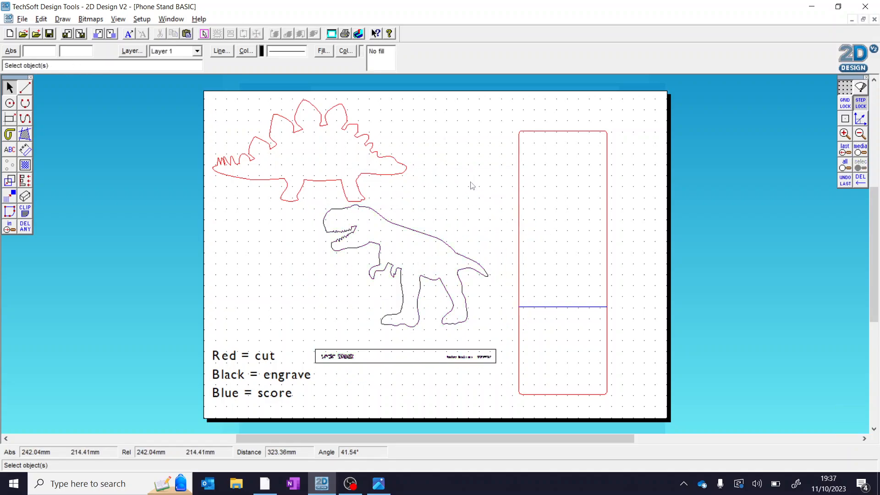
left_click(414, 284)
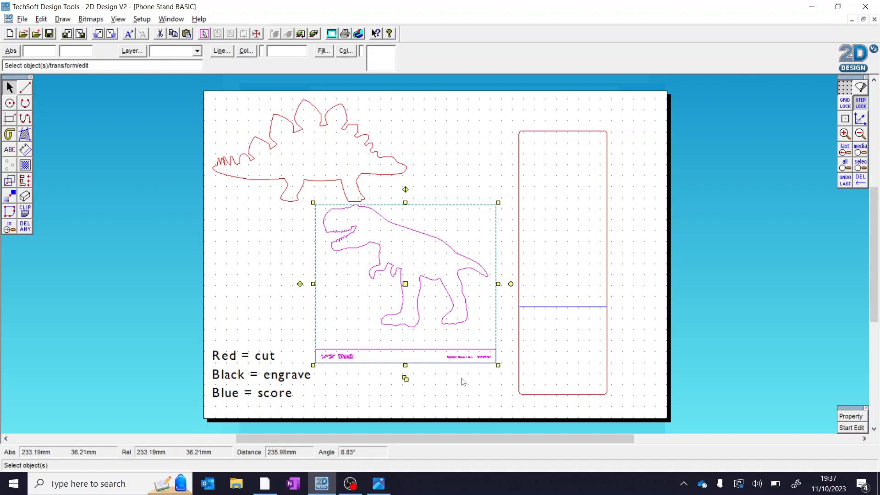
left_click(499, 395)
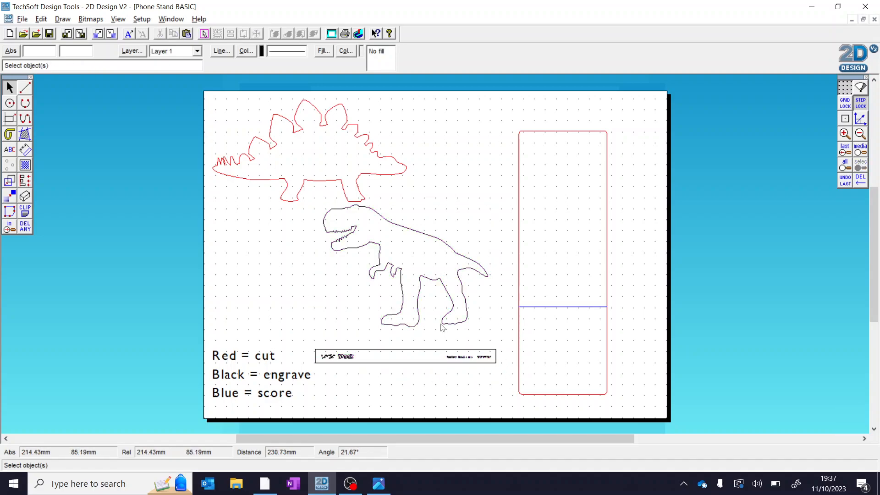
Step: Explode the T-rex contour one level only to separate the dinosaur outline from the watermark strip
left_click(401, 277)
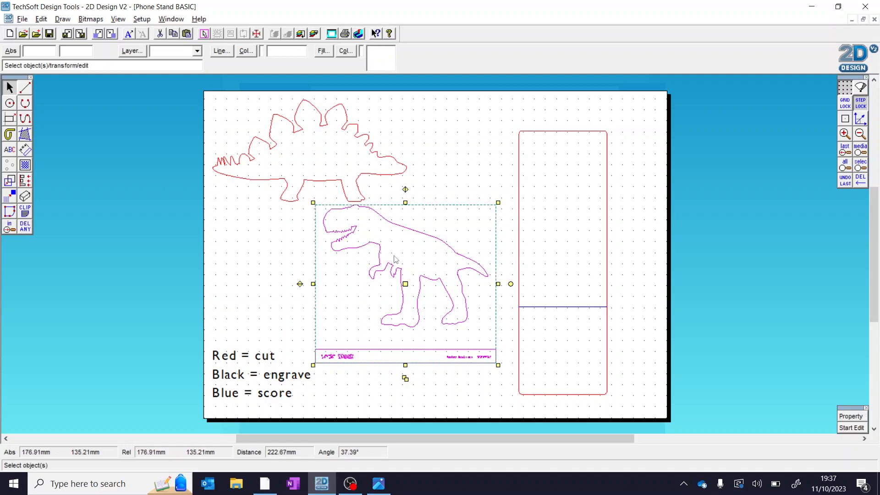
left_click(46, 21)
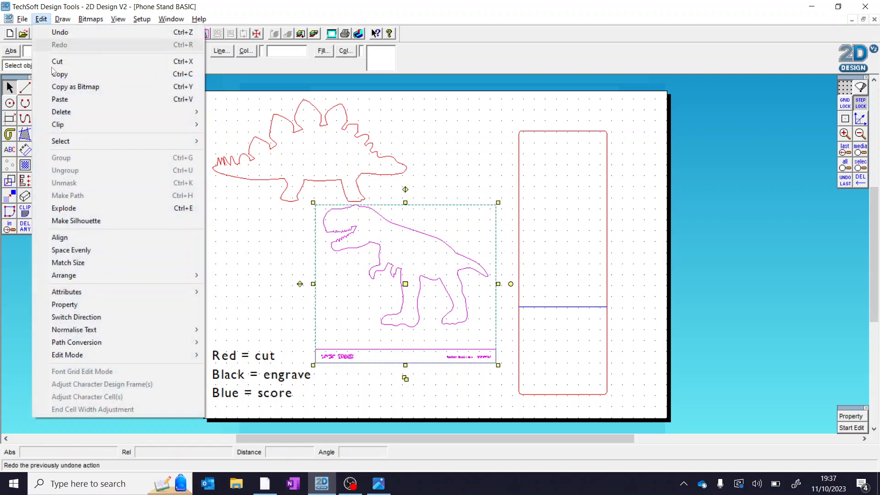
left_click(289, 277)
left_click(436, 282)
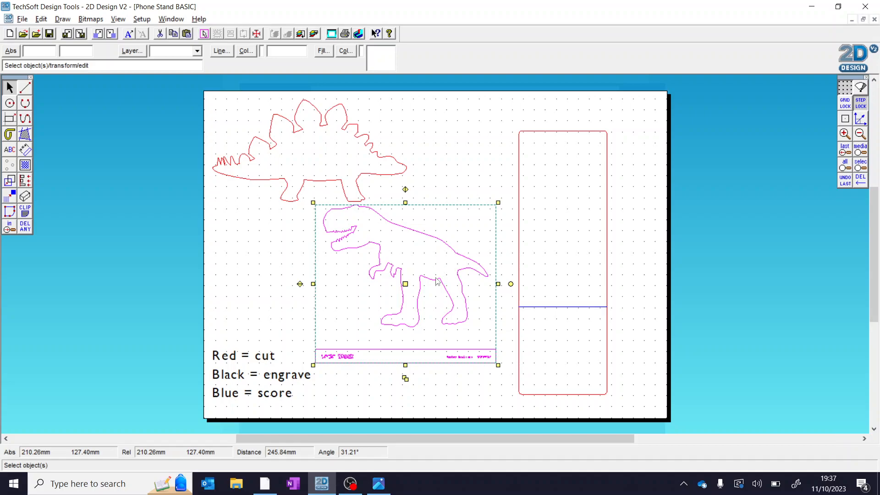
key("x")
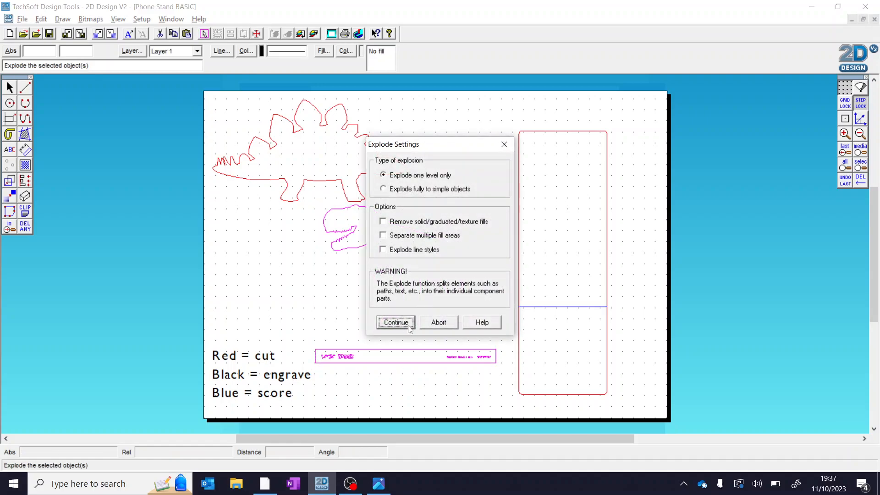
left_click(396, 322)
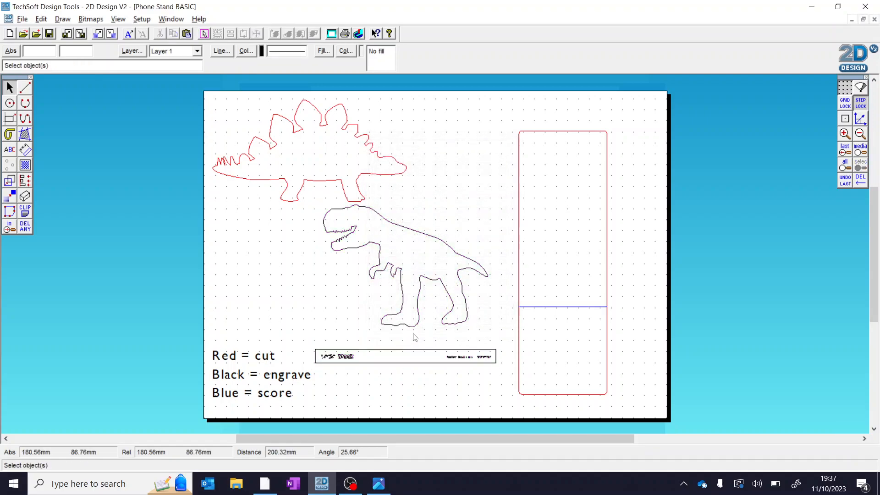
Step: Delete the watermark strip and its lettering below the T-rex outline
left_click(441, 291)
left_click(470, 357)
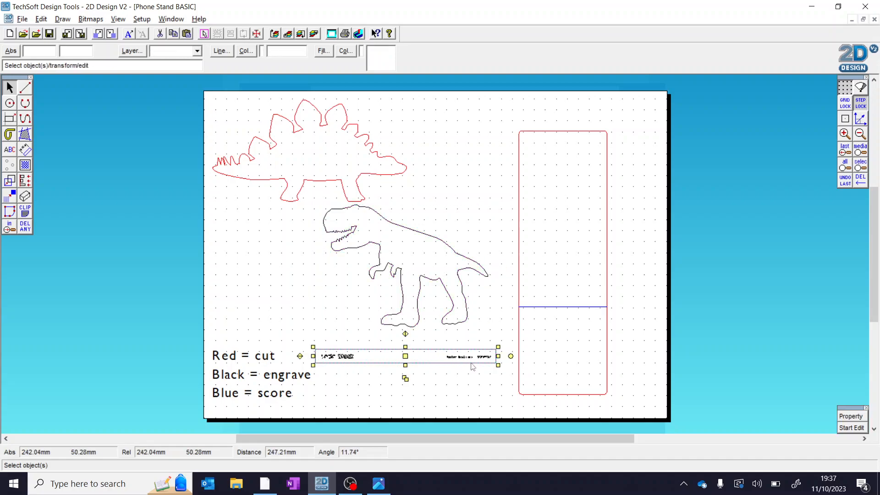
left_click(468, 356)
left_click(416, 324)
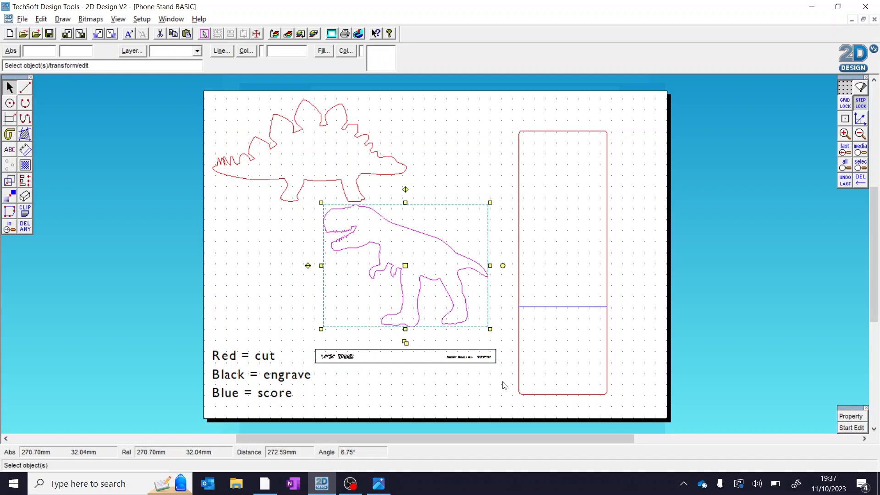
left_click_drag(503, 381, 302, 340)
key("Delete")
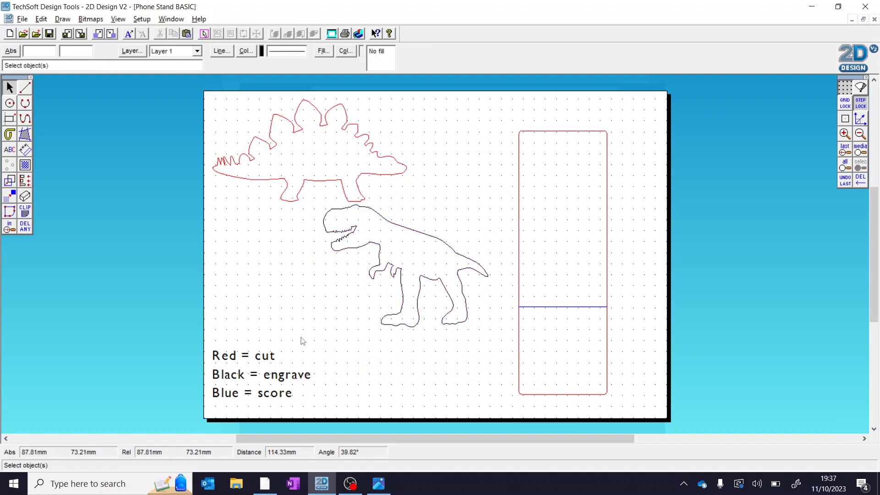
Step: Move the T-rex outline directly below the stegosaurus and set its line colour to red
left_click(389, 270)
left_click_drag(389, 270, 336, 282)
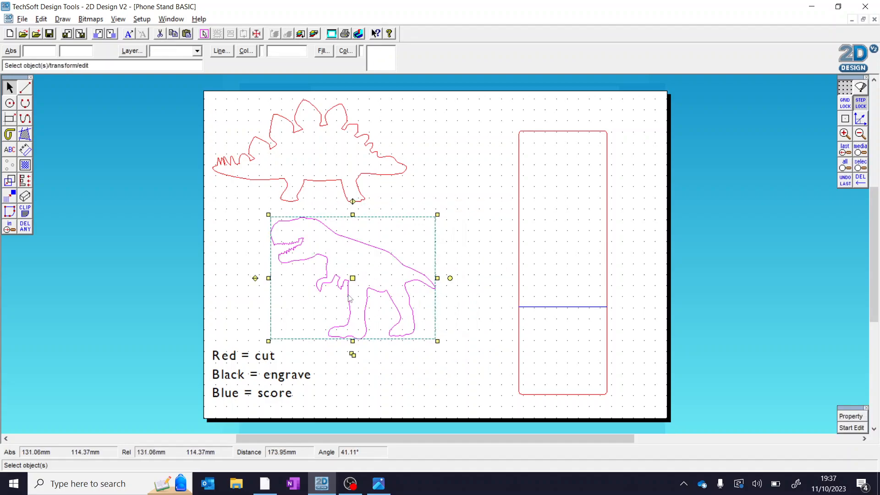
left_click(250, 54)
left_click(387, 189)
left_click(398, 318)
left_click(449, 378)
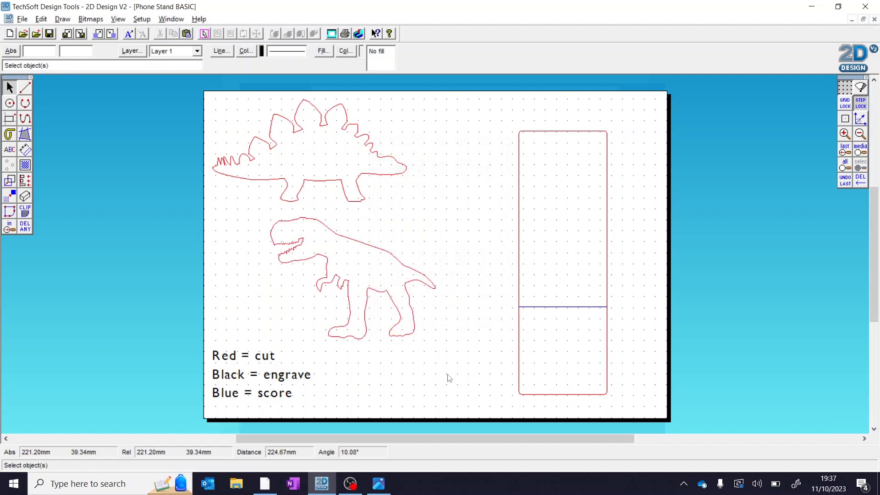
Step: Switch to the browser and copy the orange citrus slice silhouette image from its Pinterest page
left_click(265, 483)
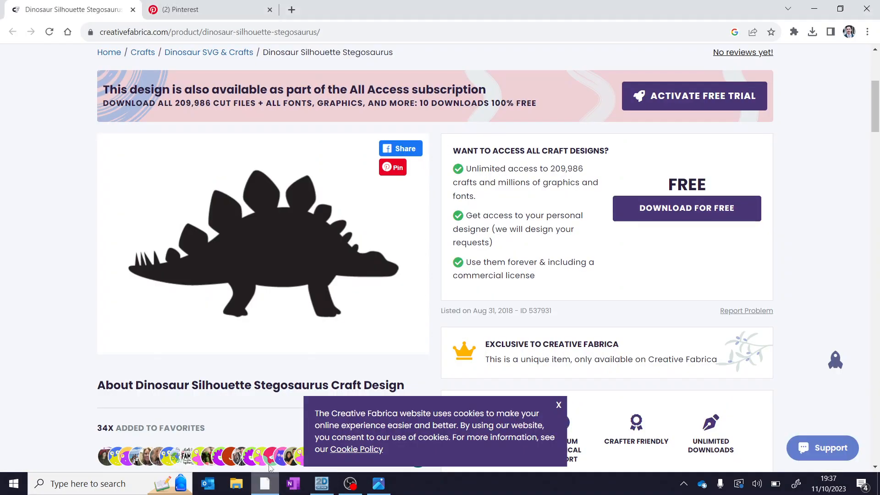
left_click(201, 6)
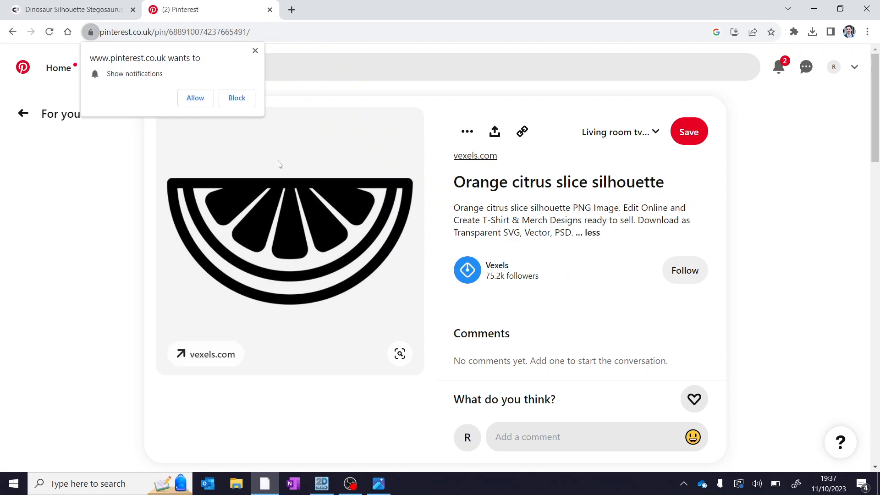
left_click(255, 50)
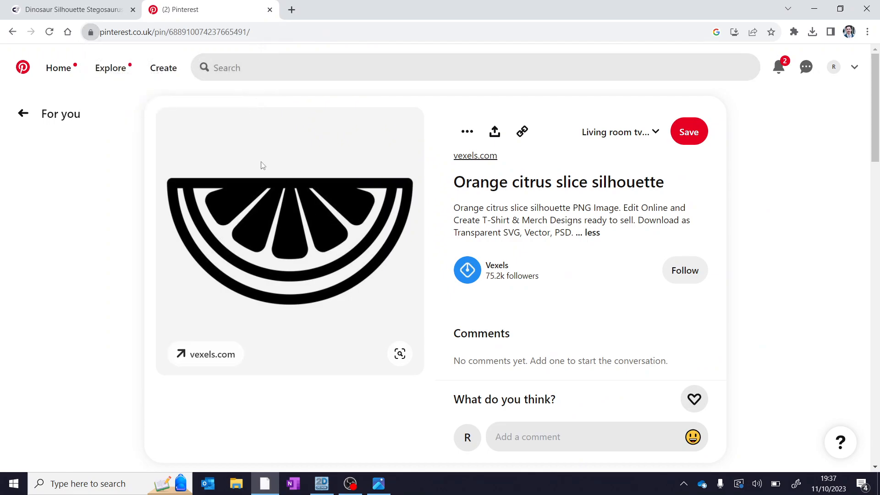
right_click(273, 220)
left_click(316, 251)
Step: Return to the 2D Design drawing, delete the T-rex outline, and paste the citrus slice image
key("alt+Tab")
left_click(330, 255)
key("Delete")
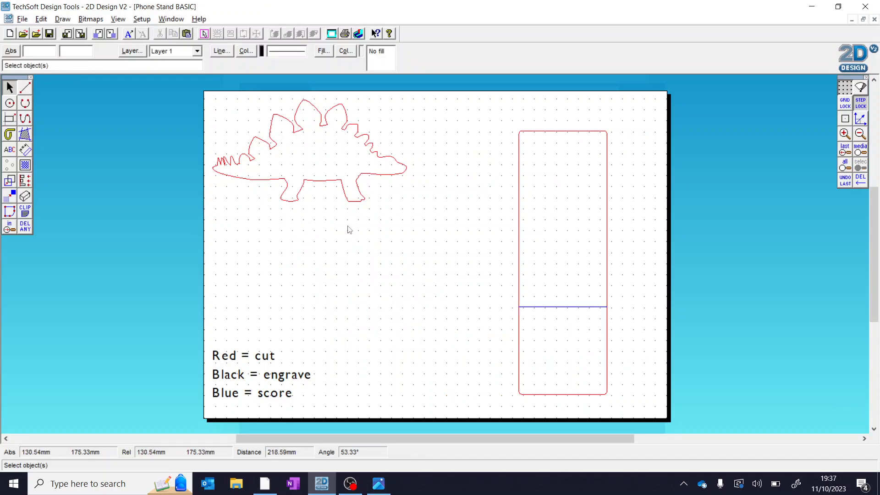
key("ctrl+v")
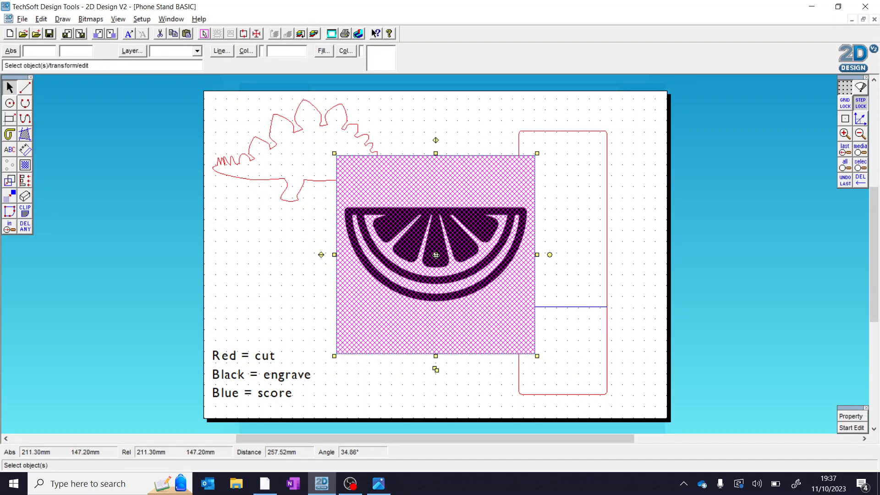
Step: Shrink the citrus slice bitmap and place it below the stegosaurus, clear of the phone stand rectangle
left_click_drag(435, 370, 402, 390)
left_click_drag(503, 377, 453, 339)
left_click_drag(377, 257, 393, 277)
key("Escape")
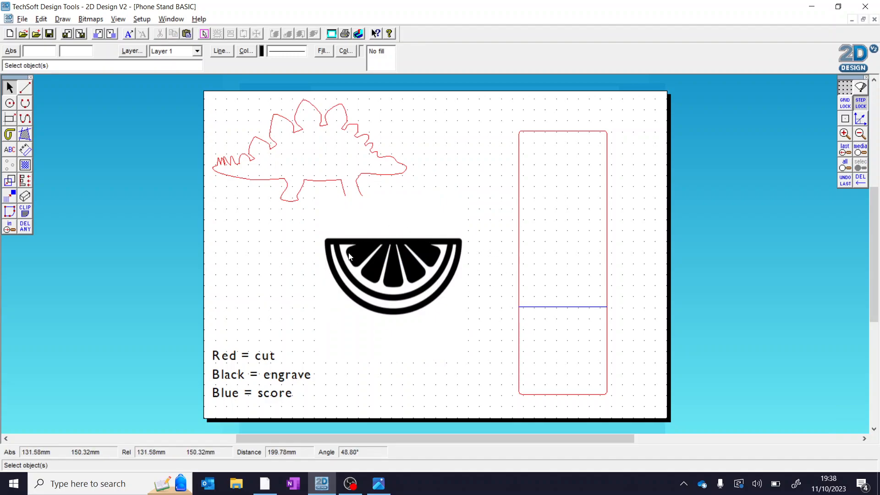
left_click(405, 282)
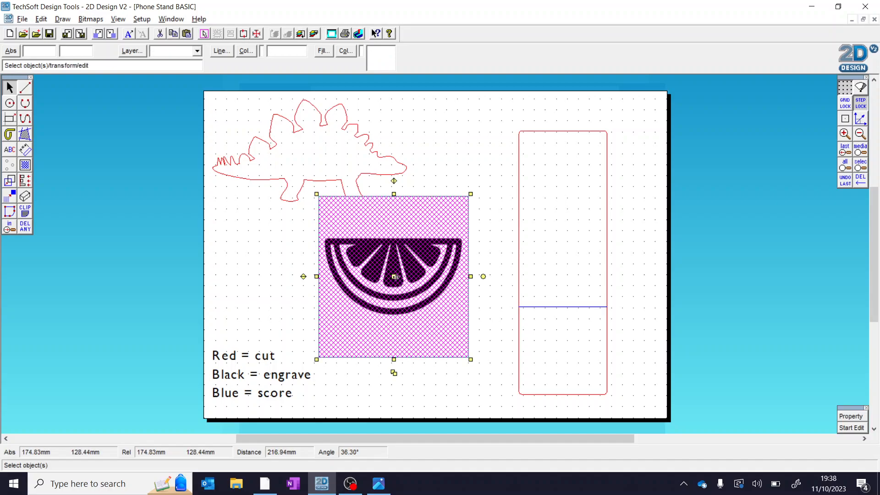
Step: Convert the citrus slice bitmap to a black and white silhouette with a transparent background
left_click(104, 22)
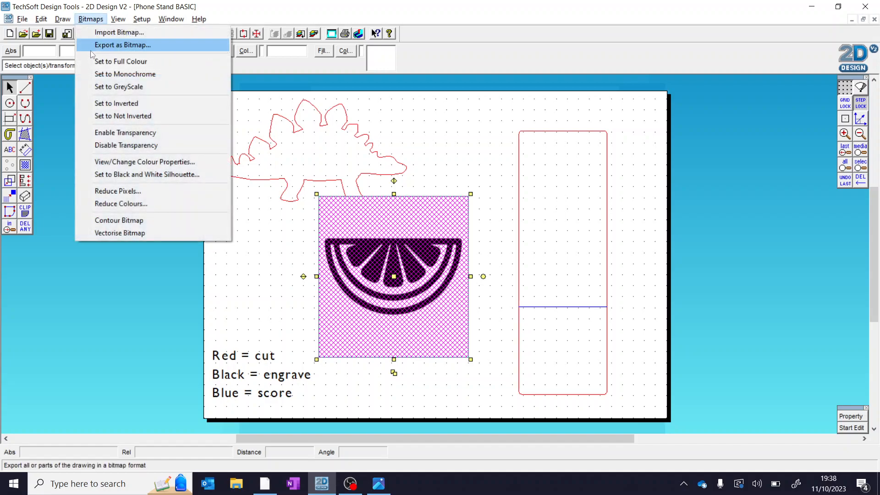
left_click(149, 174)
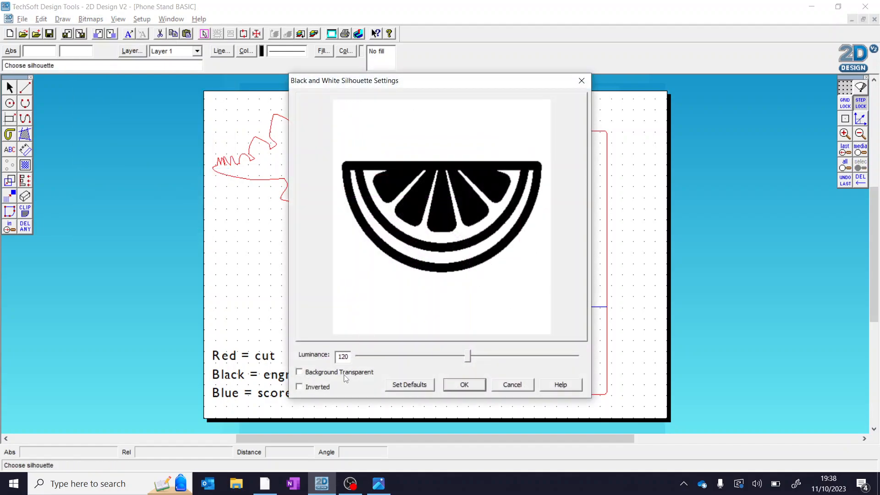
left_click(345, 374)
left_click(464, 384)
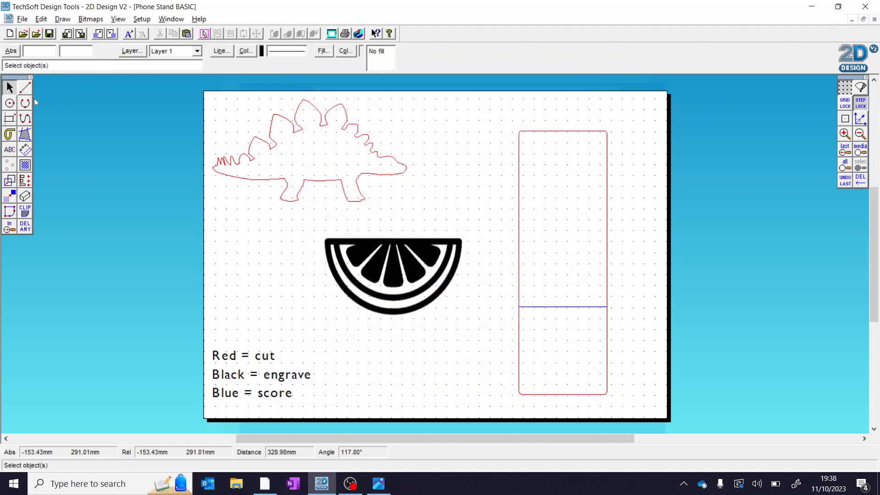
left_click(23, 86)
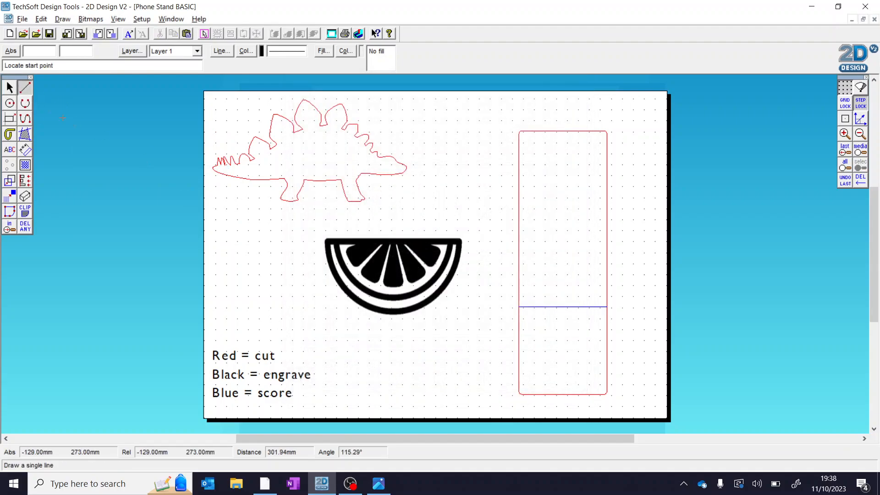
left_click(7, 92)
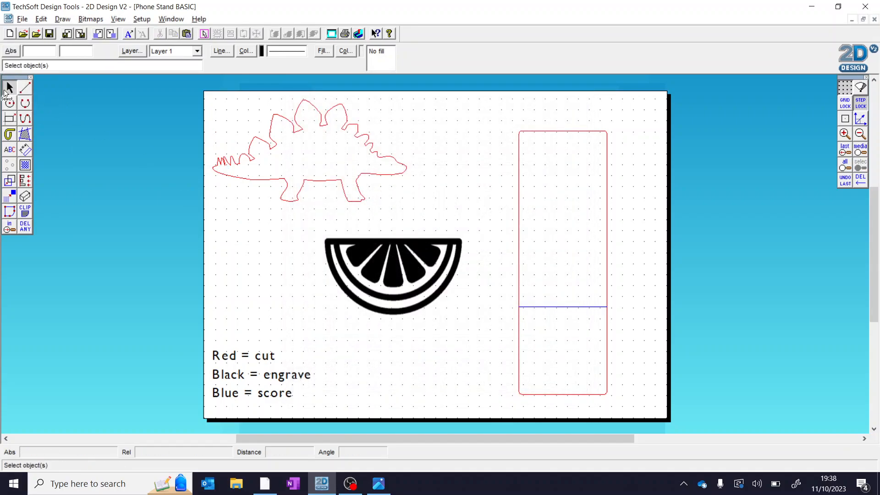
Step: Contour the citrus slice bitmap with one outside tool path at 4 mm spacing, excluding the transparent colour
left_click(352, 254)
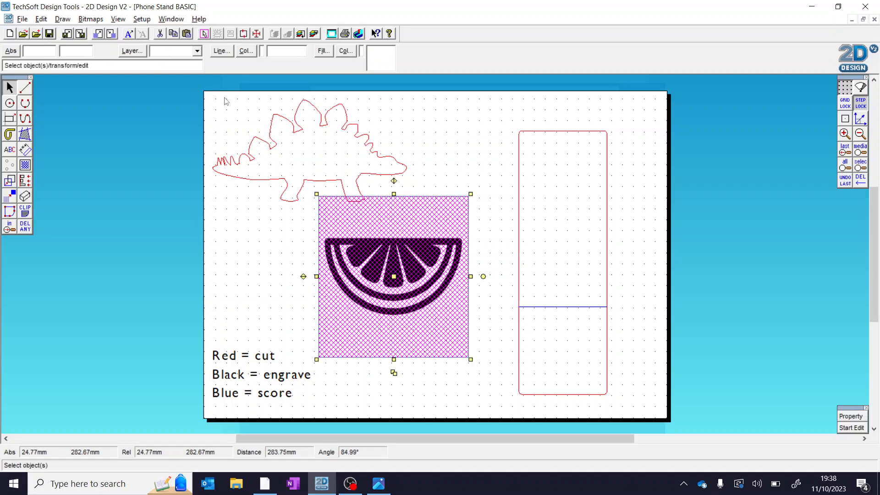
left_click(94, 21)
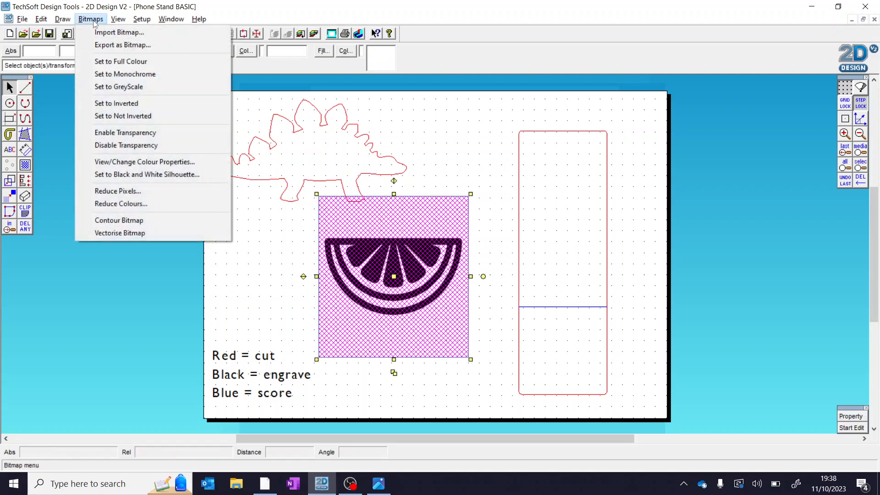
left_click(134, 221)
left_click_drag(449, 182, 579, 156)
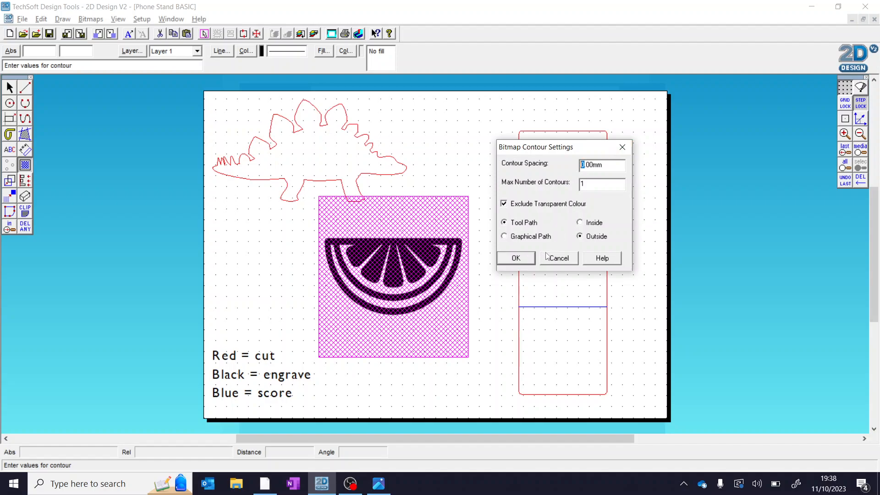
left_click(515, 258)
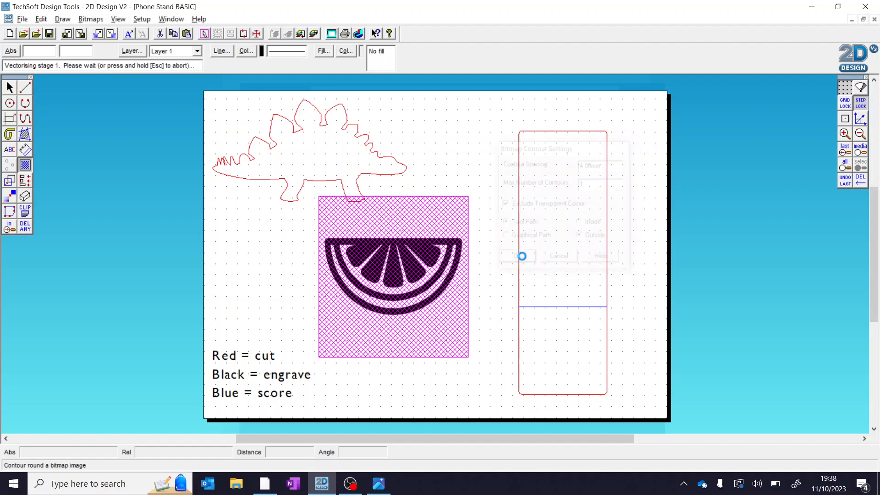
Step: Set the line colour of the contour around the citrus slice to red
left_click(9, 87)
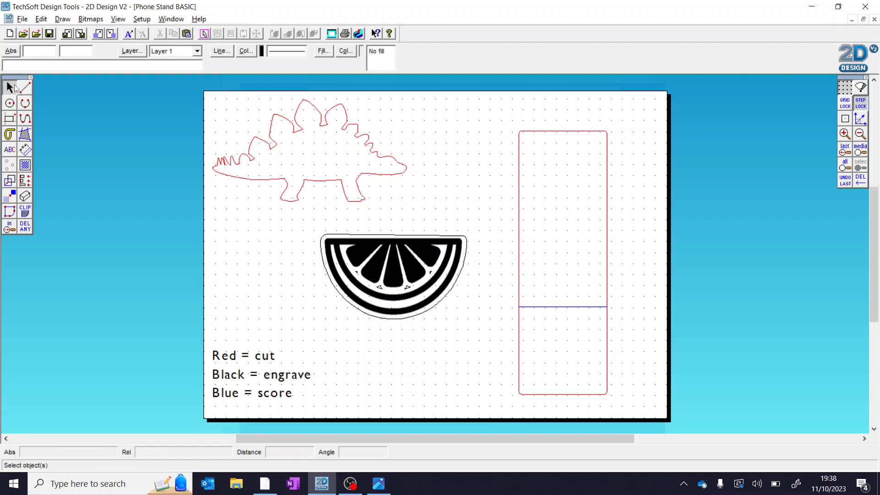
left_click(338, 237)
left_click(245, 51)
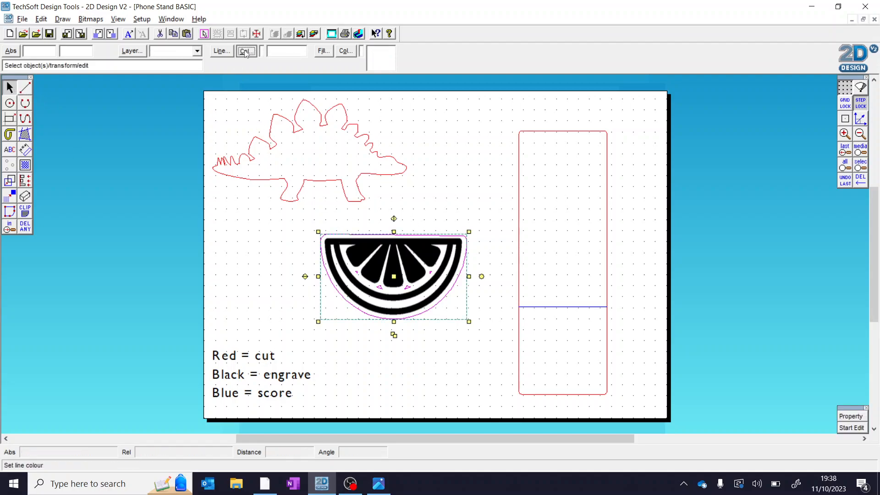
left_click(387, 190)
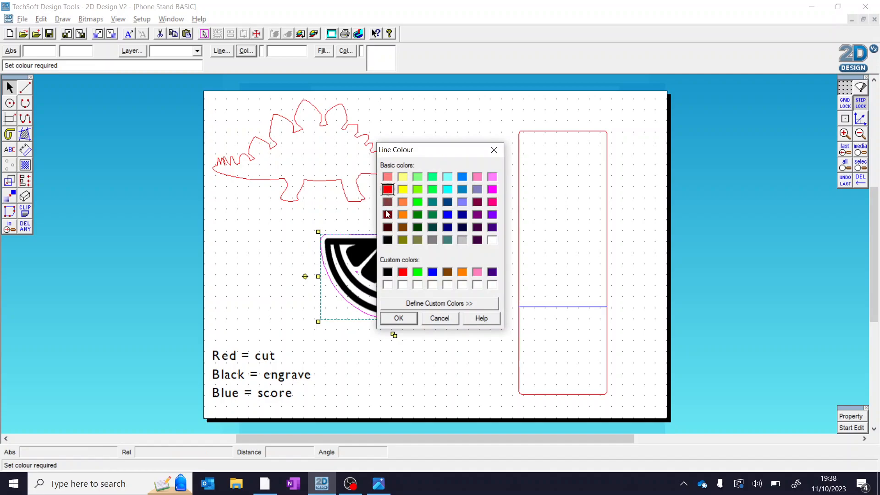
left_click(398, 318)
left_click(428, 344)
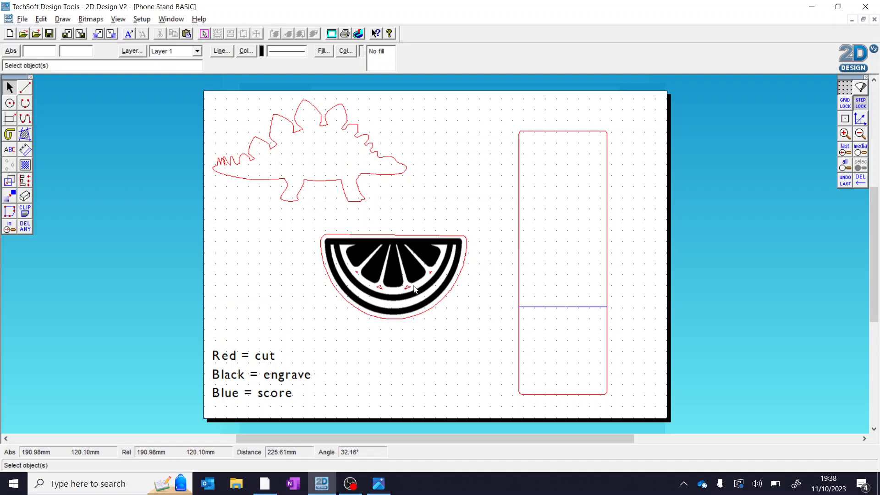
left_click(392, 318)
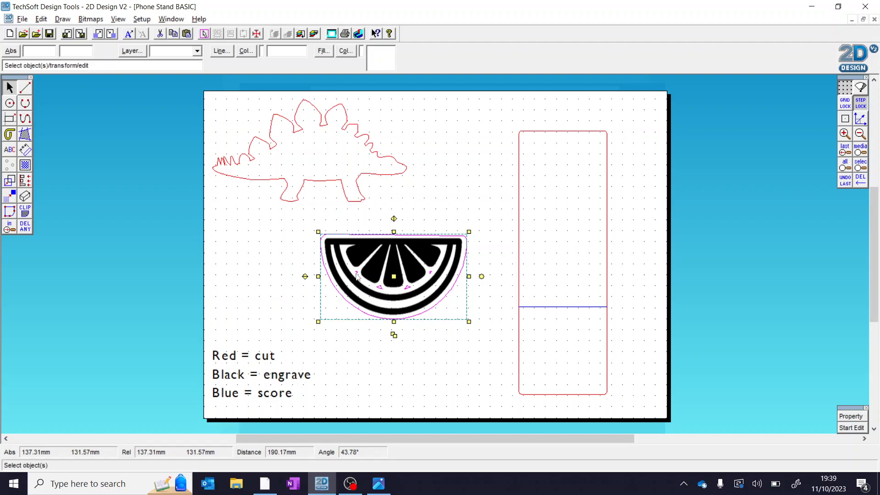
left_click(467, 230)
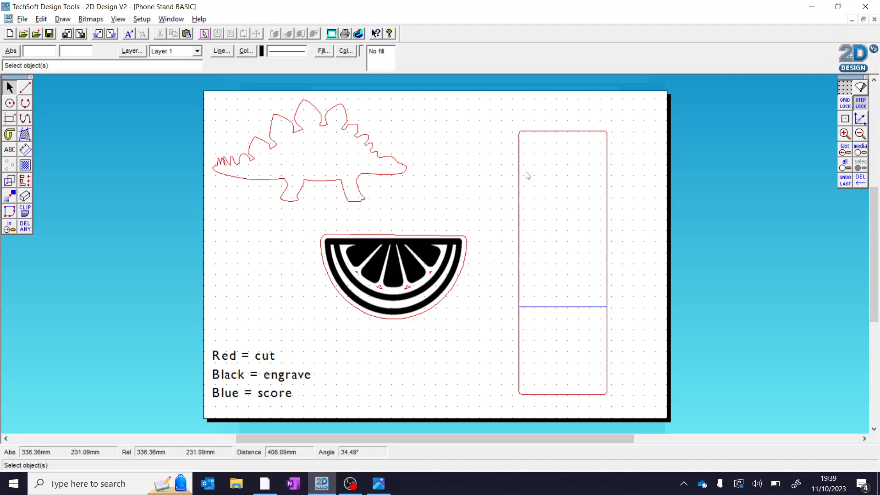
left_click(578, 132)
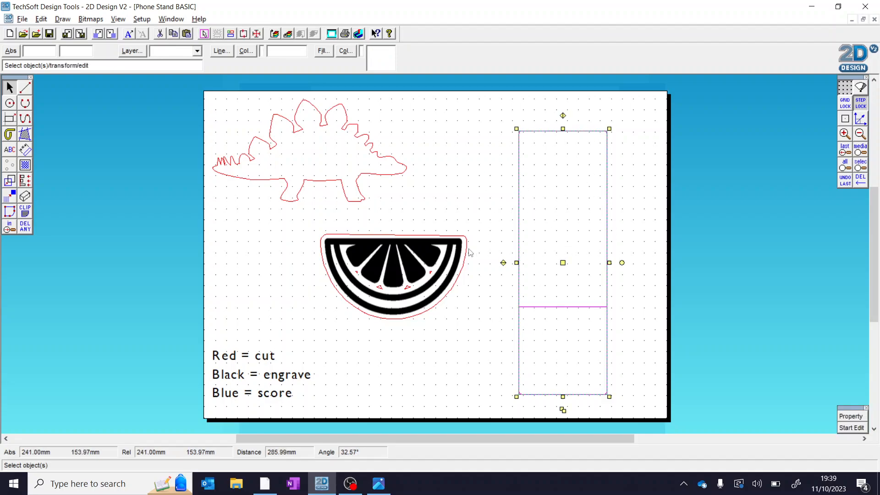
left_click(379, 483)
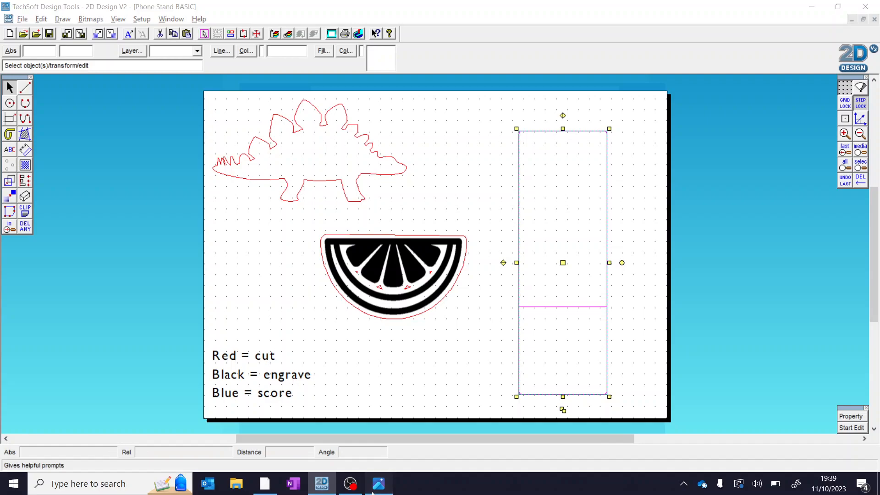
key("alt+Tab")
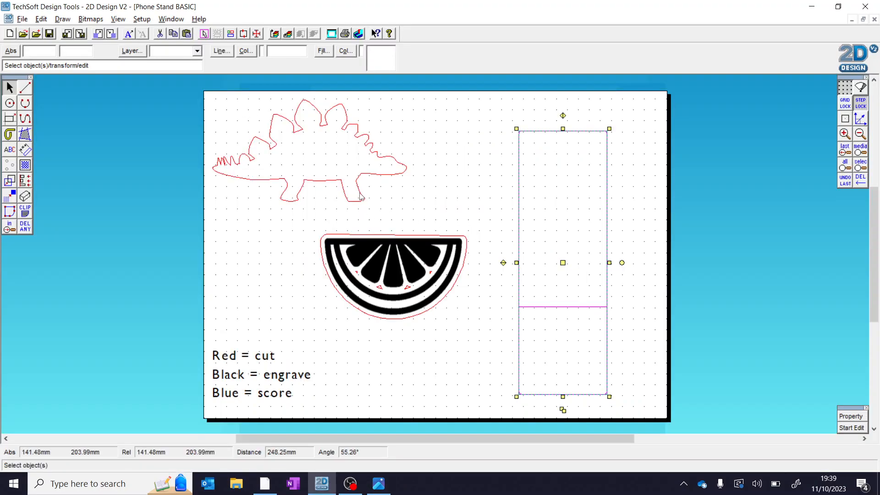
left_click(264, 483)
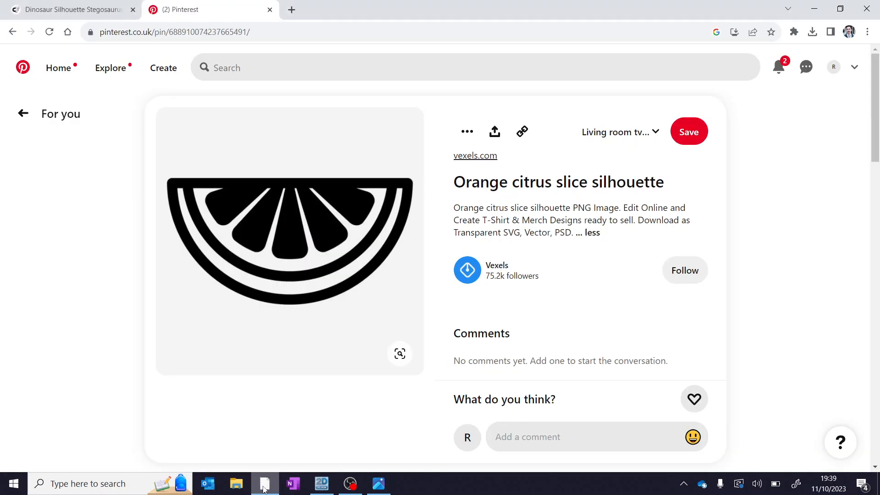
left_click(73, 9)
right_click(266, 235)
left_click(292, 268)
key("alt+Tab")
Step: Move the stegosaurus outline over the top end of the phone stand and shift the stand slightly down the page
left_click(323, 189)
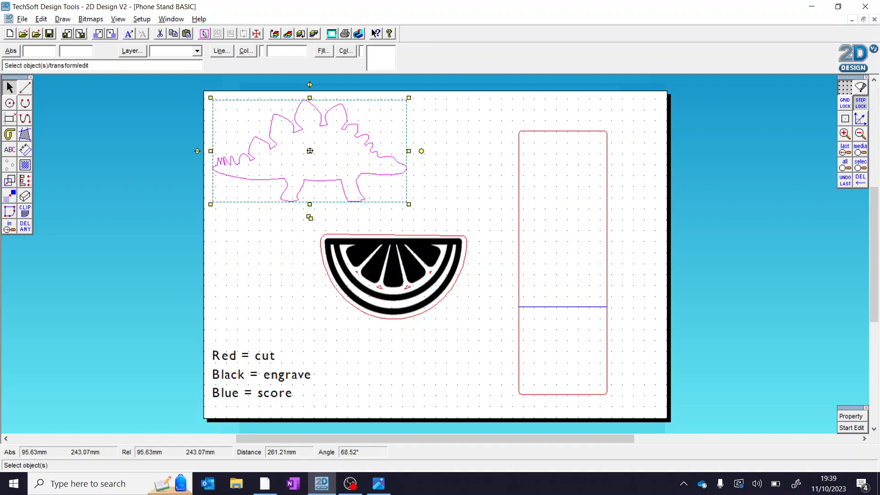
left_click_drag(310, 151, 554, 121)
left_click(545, 306)
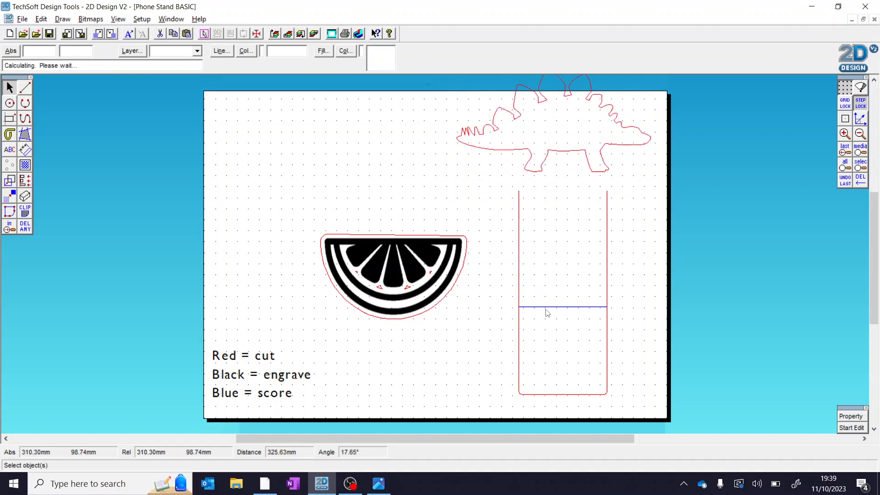
left_click_drag(562, 262, 562, 281)
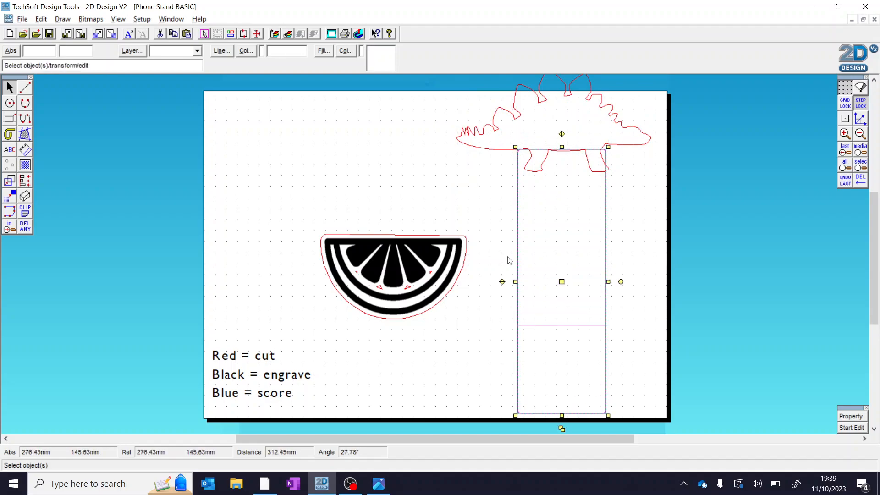
Step: Shrink the stegosaurus outline slightly and position it within the page, its legs overlapping the phone stand's top end
left_click(521, 232)
left_click(577, 146)
left_click(588, 129)
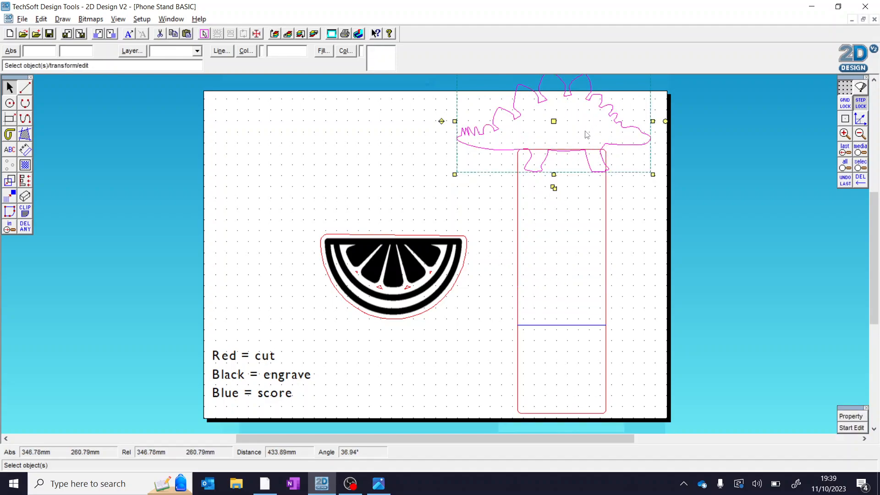
left_click_drag(554, 122, 556, 132)
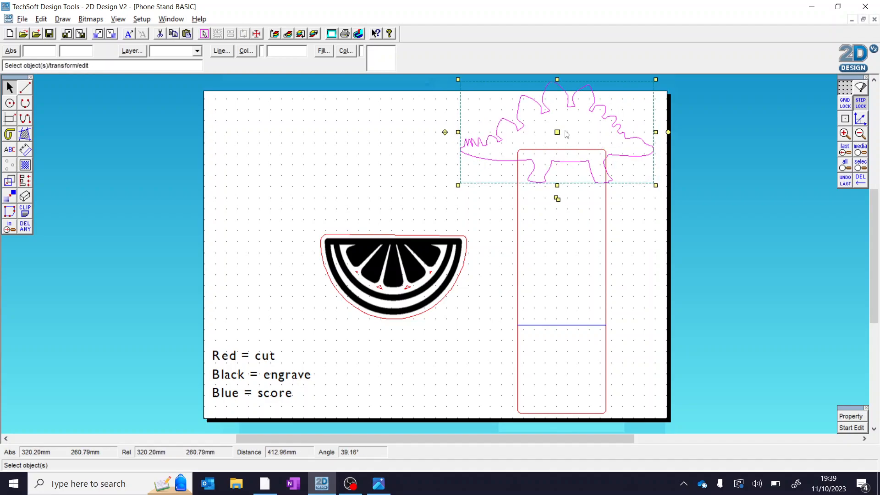
left_click_drag(655, 79, 641, 96)
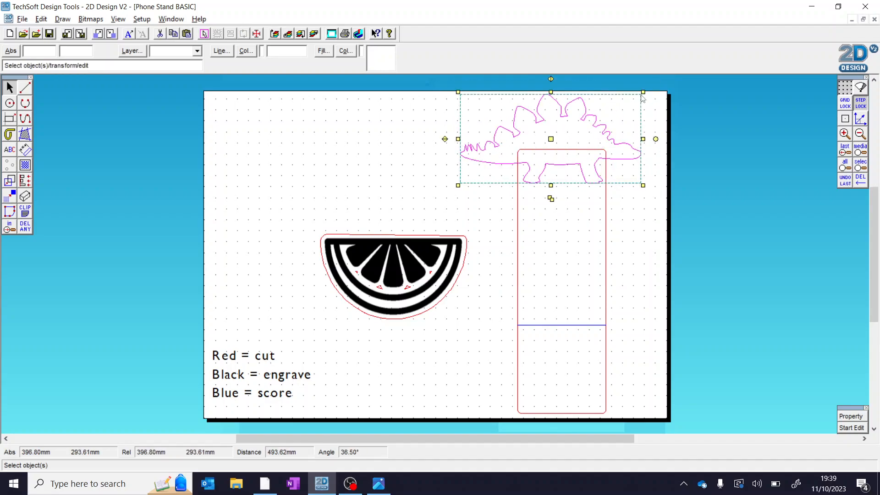
left_click_drag(551, 139, 556, 138)
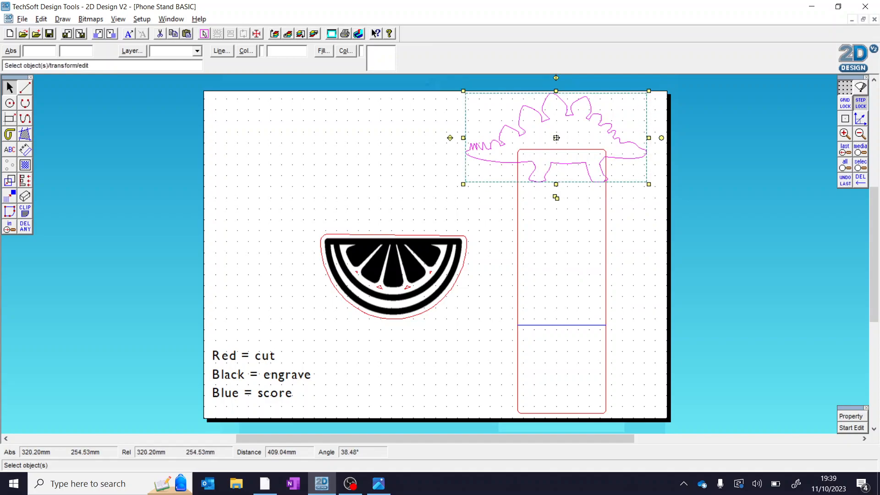
left_click(623, 266)
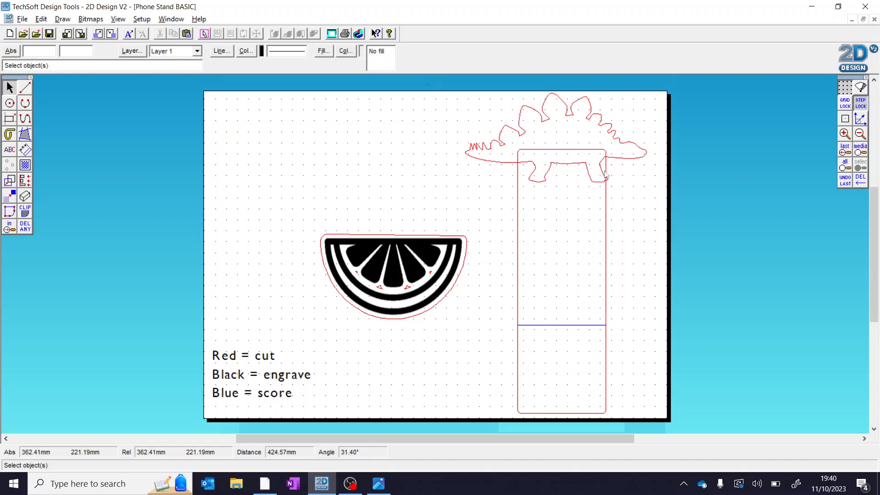
Step: Nudge the stegosaurus outline 2 mm left and 2 mm down to align its legs within the phone stand's sides
left_click(576, 164)
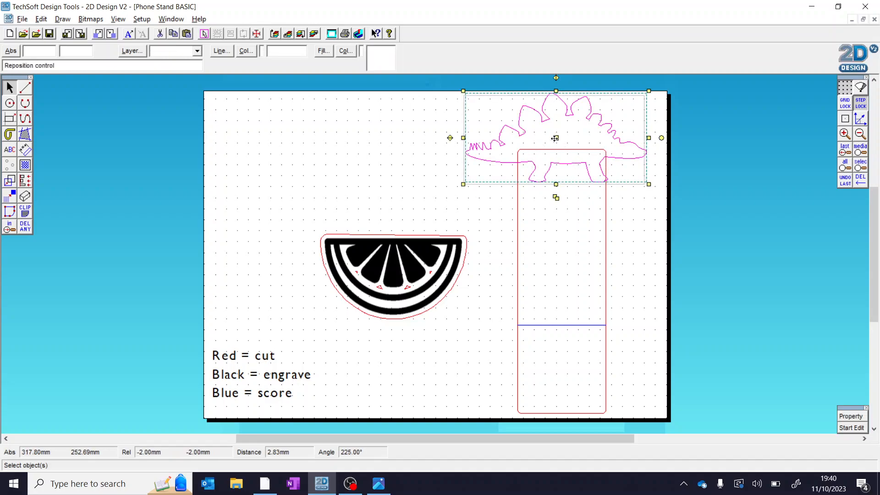
left_click_drag(556, 138, 554, 139)
left_click(569, 241)
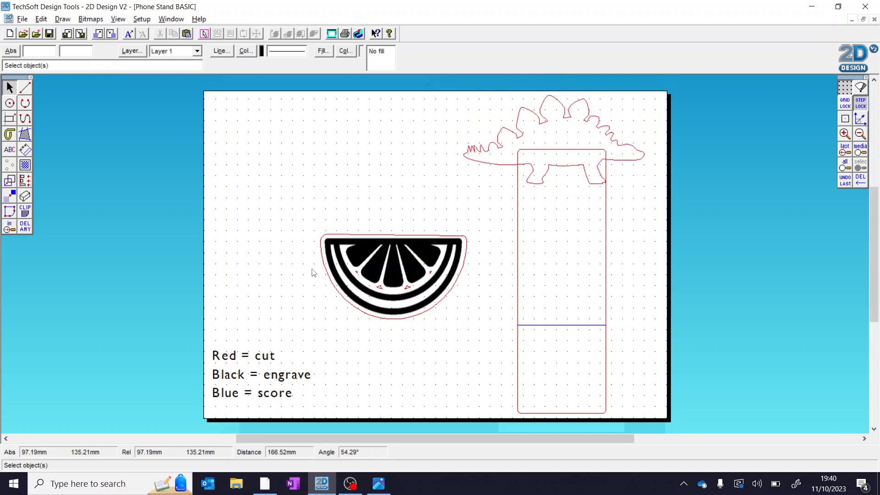
Step: Delete the phone stand's top edge and the stegosaurus leg segments overlapping the stand, cutting each part between its nearest intersections
left_click(26, 226)
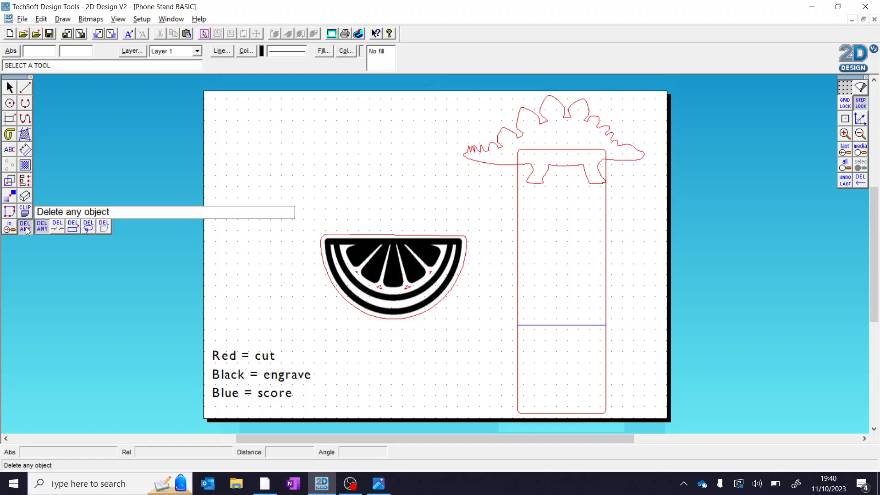
left_click(56, 229)
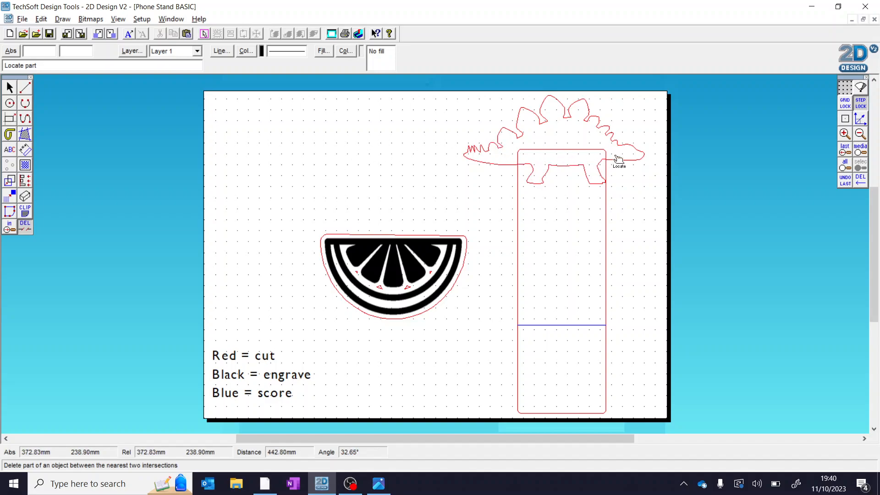
left_click(566, 150)
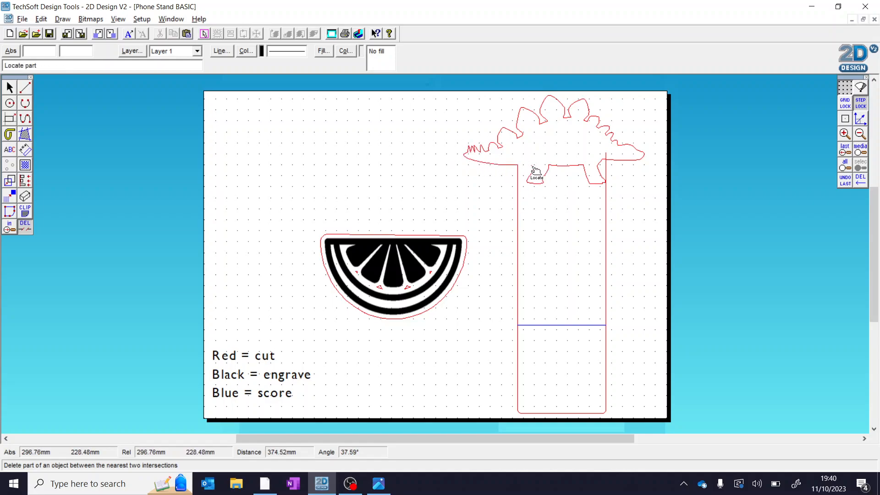
left_click(534, 182)
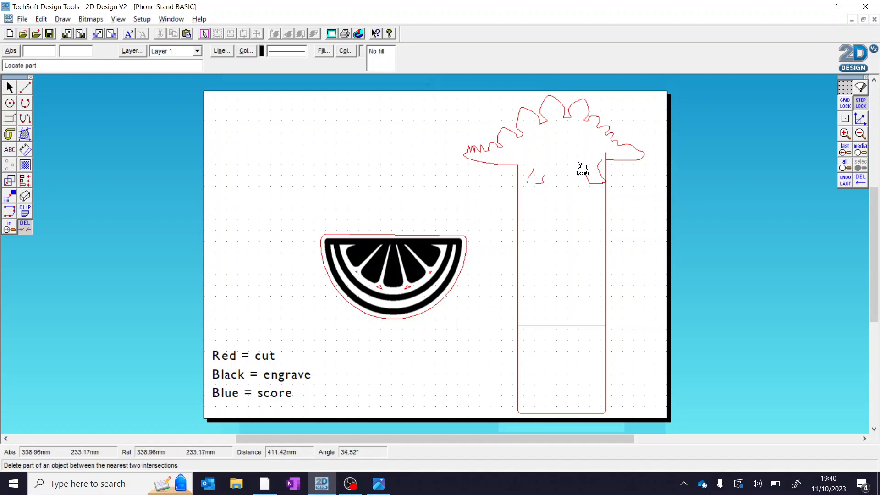
left_click(599, 183)
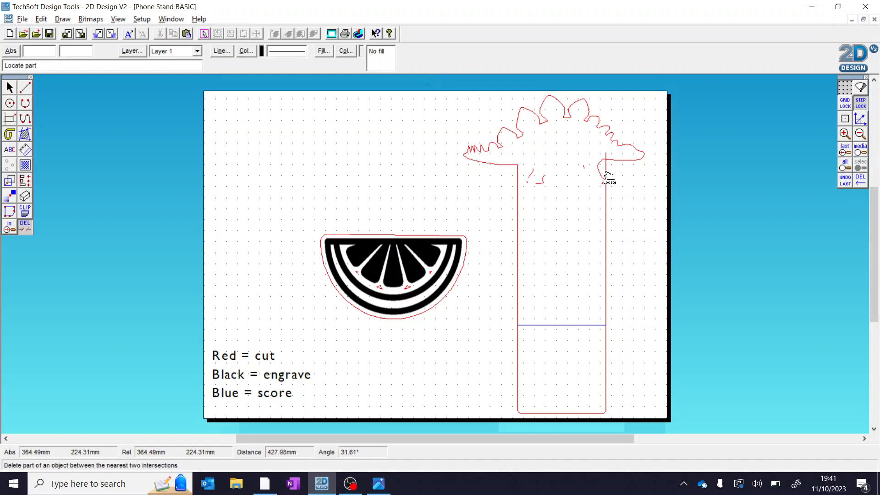
Step: Try to delete the leftover leg segment at the phone stand's right edge, and undo the last partial deletion
left_click(605, 183)
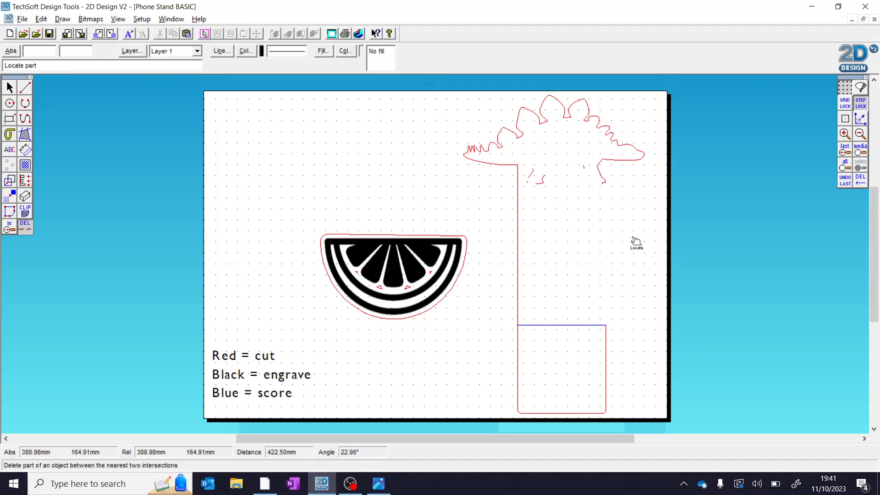
left_click(43, 18)
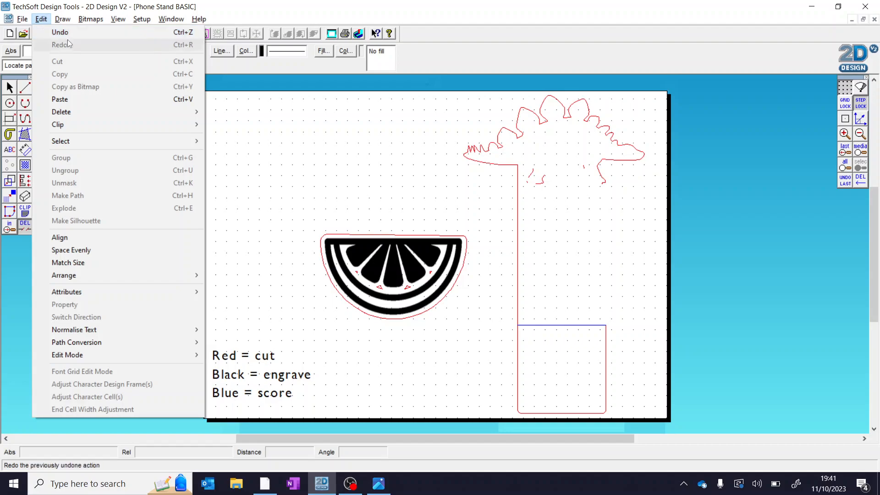
left_click(374, 4)
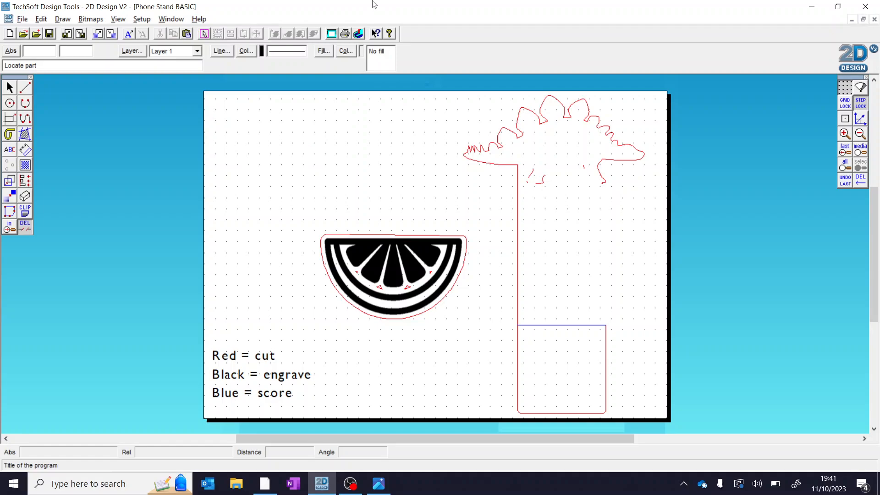
key("ctrl+z")
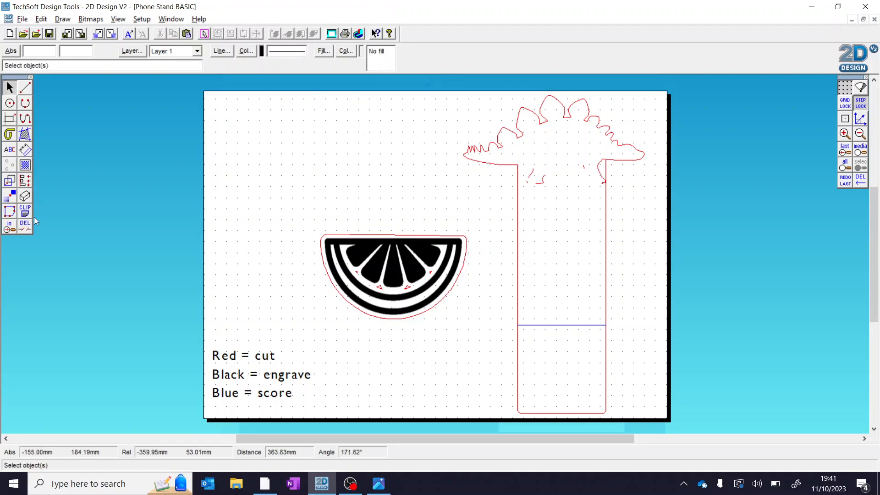
Step: Delete the remaining stegosaurus leg fragments inside the upper part of the phone stand
left_click(25, 226)
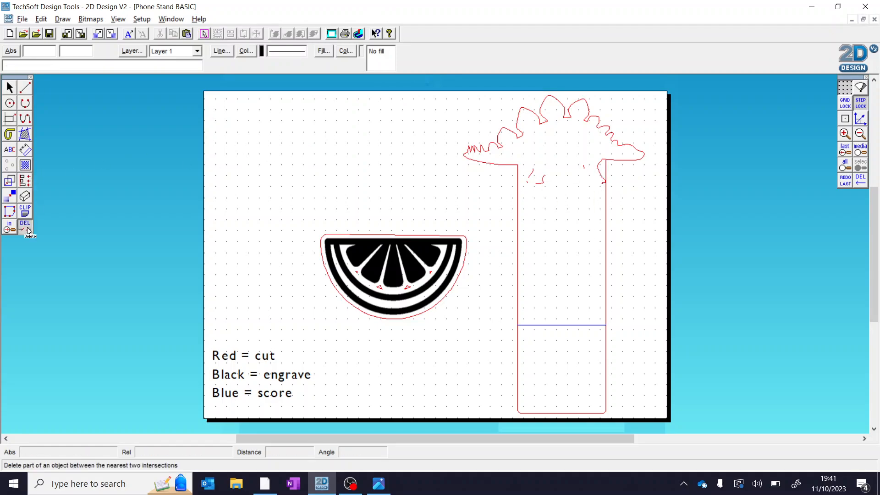
left_click(602, 168)
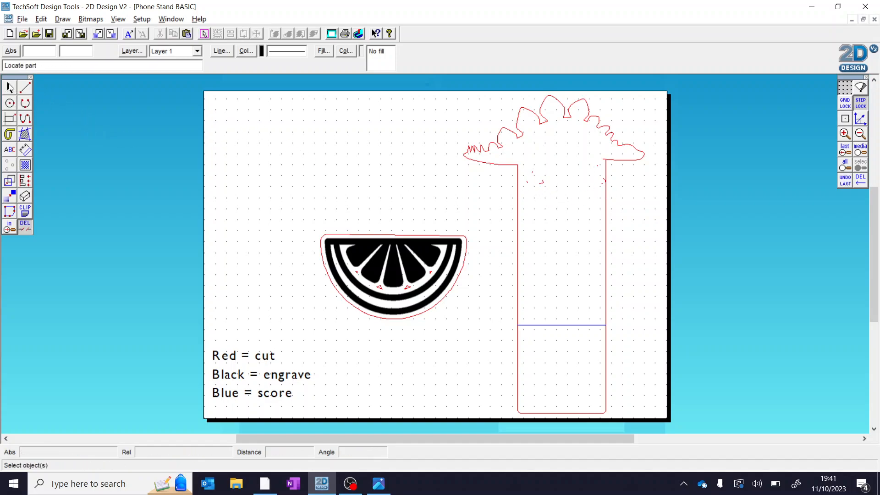
left_click(10, 87)
left_click_drag(521, 159, 602, 212)
key("Delete")
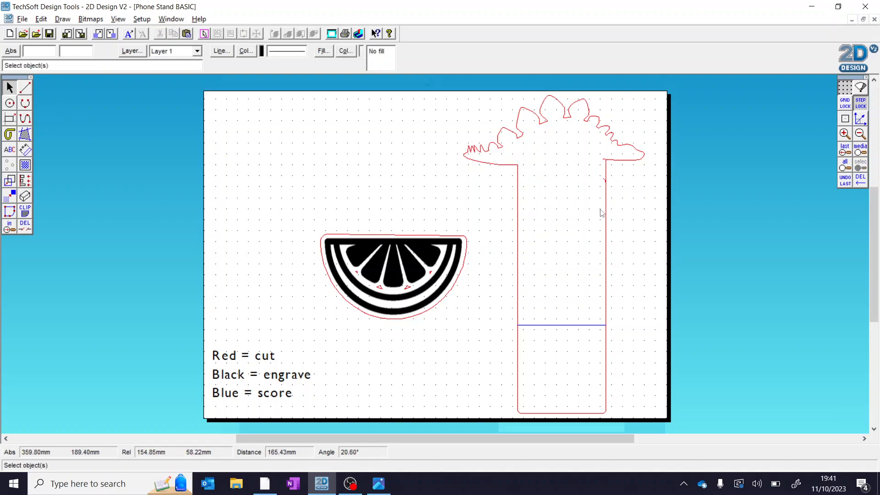
Step: Trim the leftover leg fragment and line stub where the stegosaurus outline meets the phone stand's right edge
left_click(25, 226)
left_click(602, 180)
left_click(10, 87)
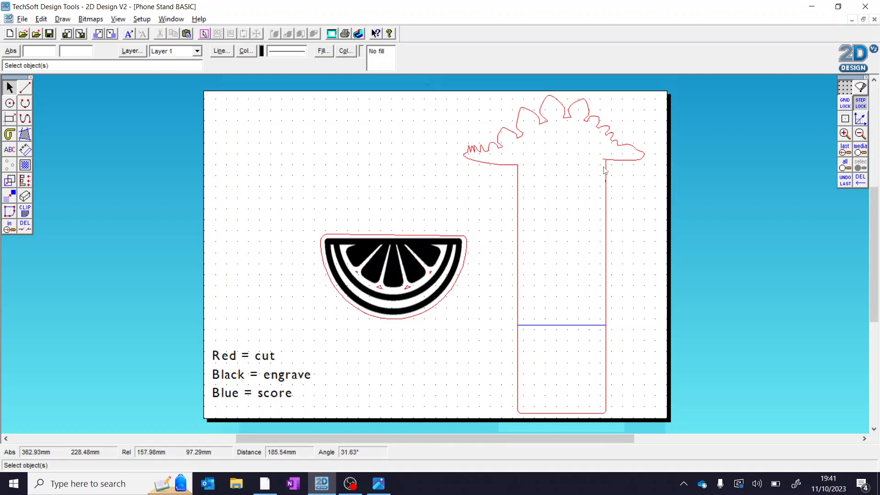
left_click(25, 226)
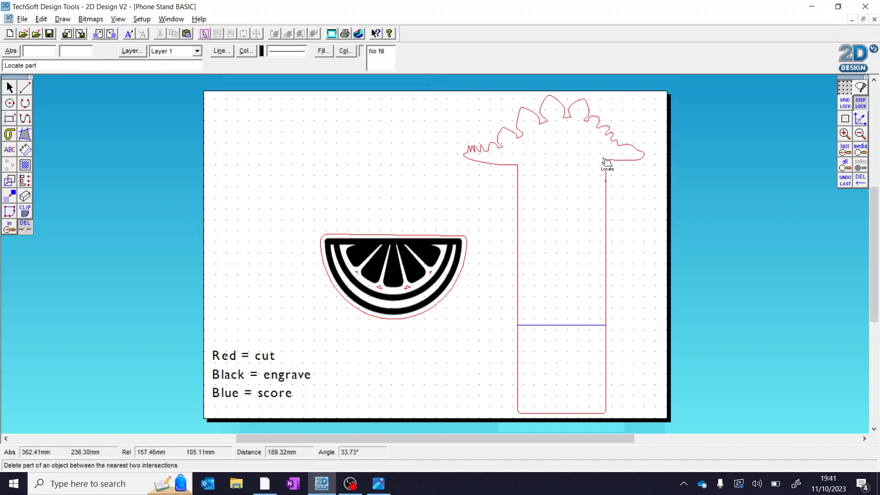
left_click(10, 86)
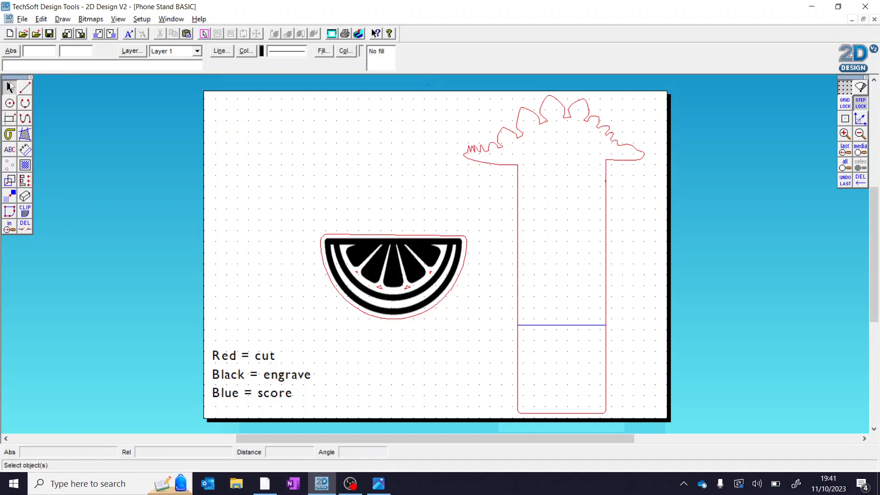